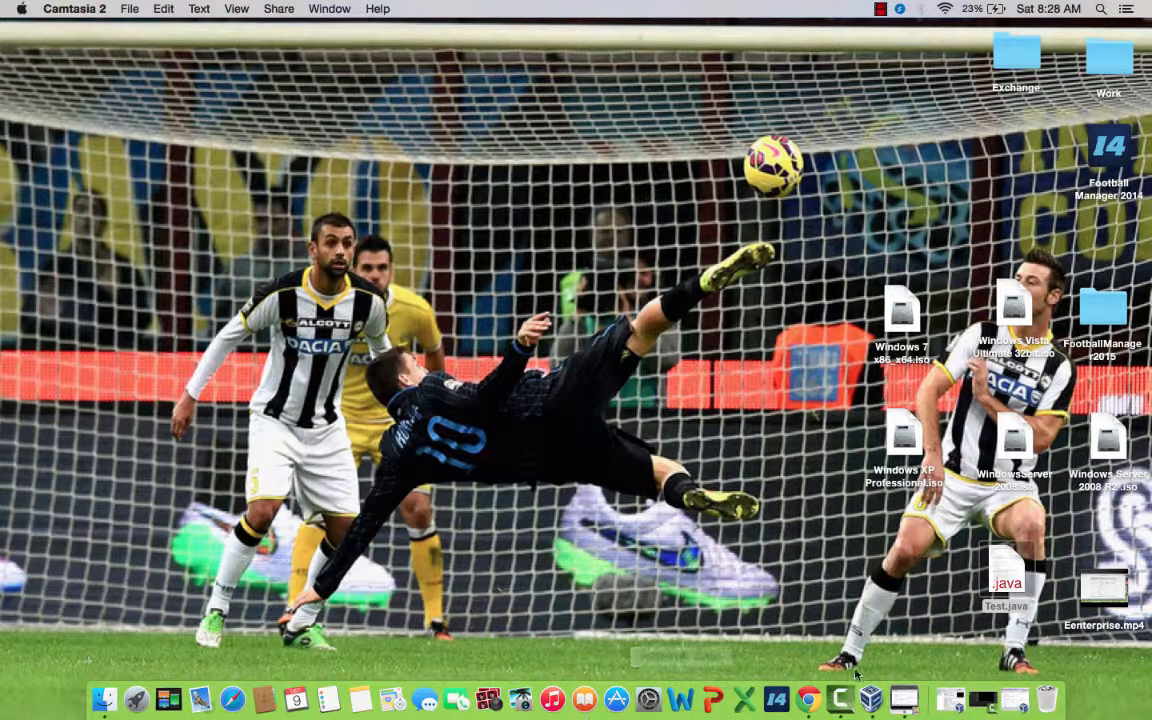
Step: Switch to the Server08 virtual machine and open the DNS management console from the administrative tools
{"action": "left_click", "coordinate": [1016, 698]}
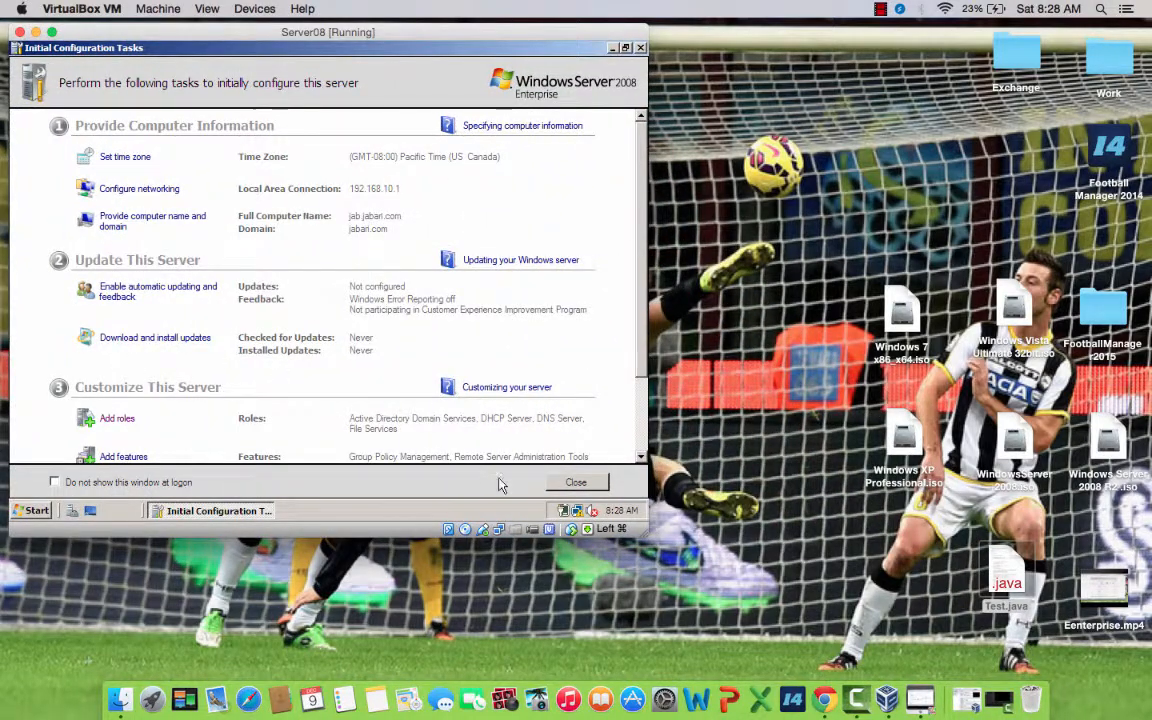
{"action": "left_click", "coordinate": [33, 512]}
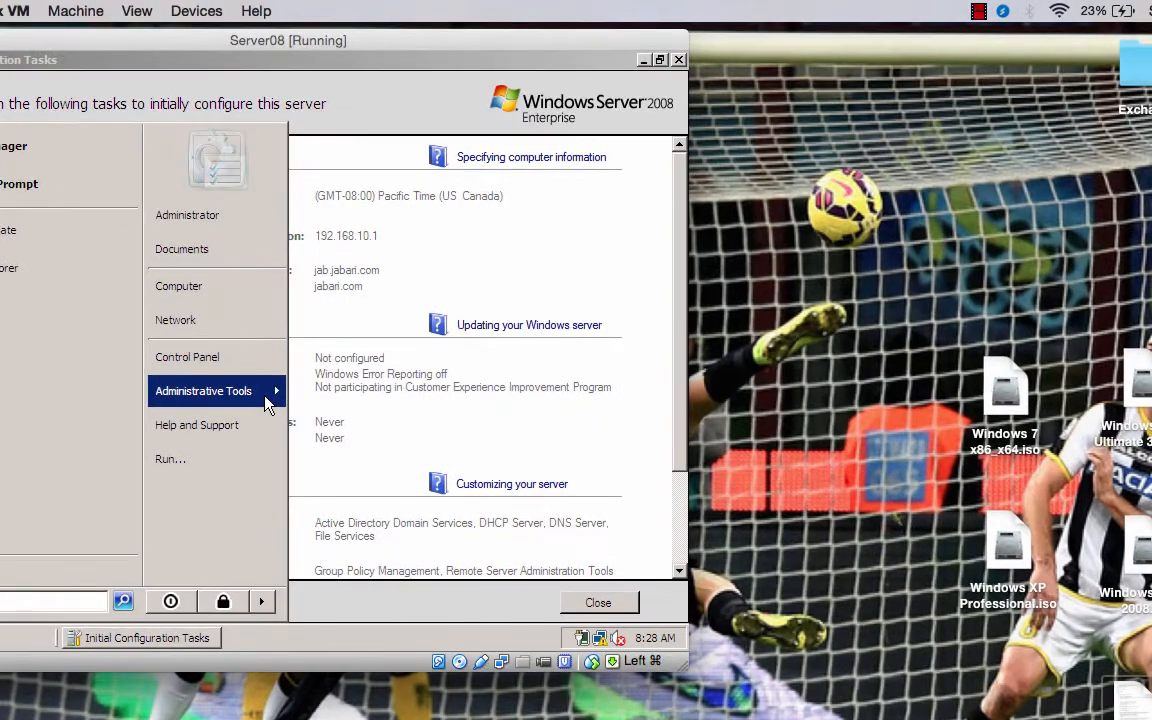
{"action": "mouse_move", "coordinate": [268, 402]}
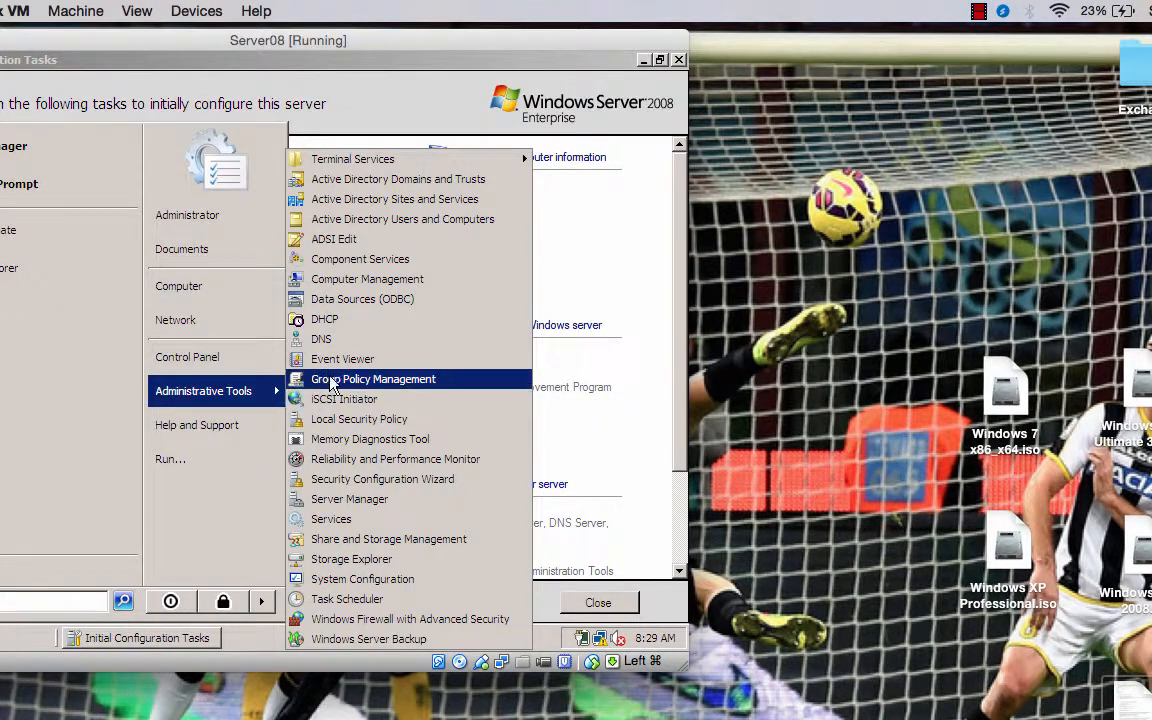
{"action": "left_click", "coordinate": [321, 339]}
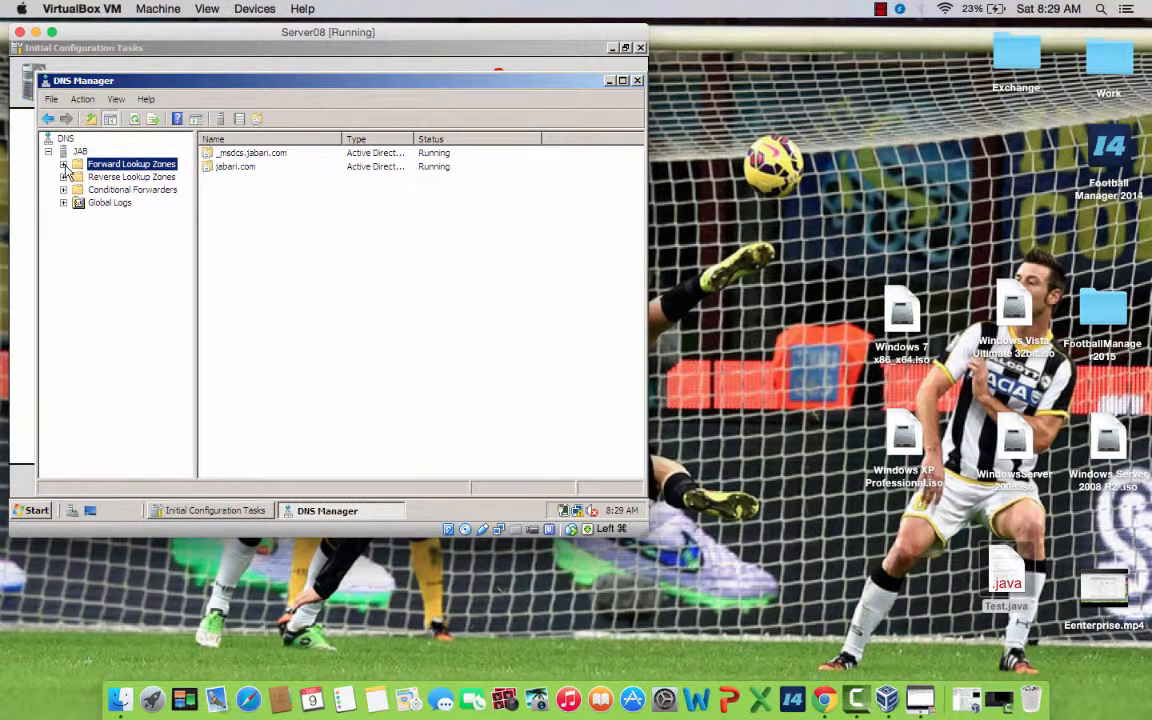
Step: Expand the server's forward and reverse lookup zones and display the existing forward lookup zones
{"action": "left_click", "coordinate": [63, 164]}
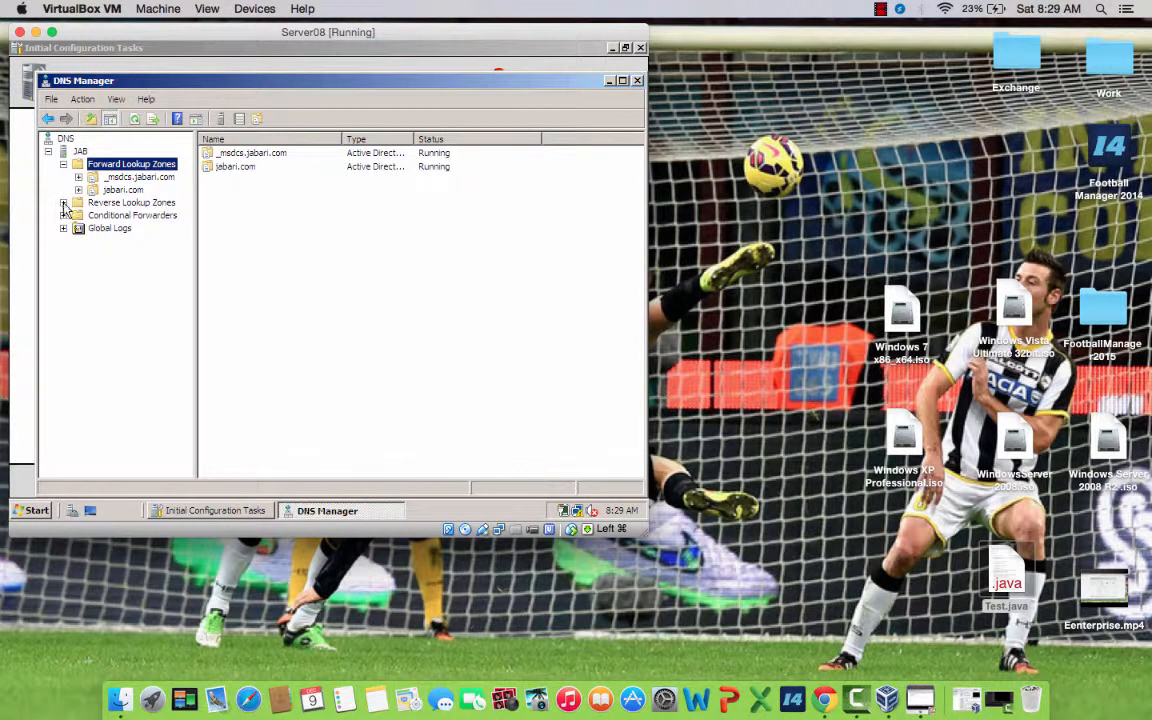
{"action": "left_click", "coordinate": [63, 203]}
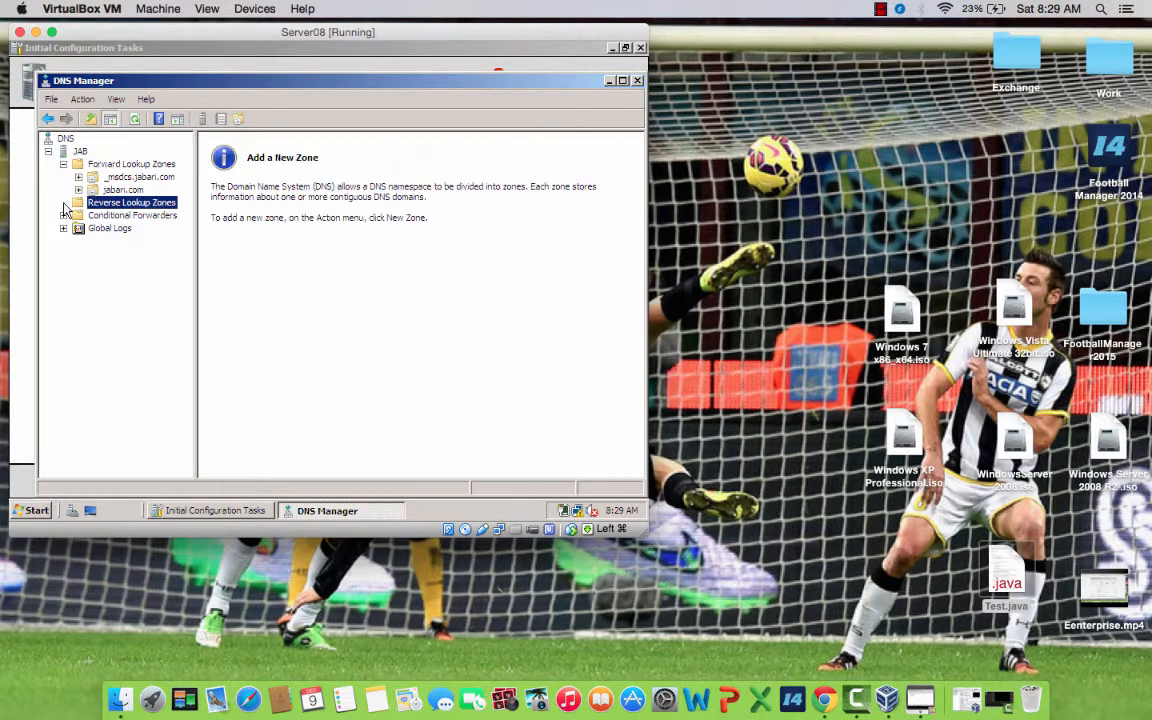
{"action": "left_click", "coordinate": [80, 151]}
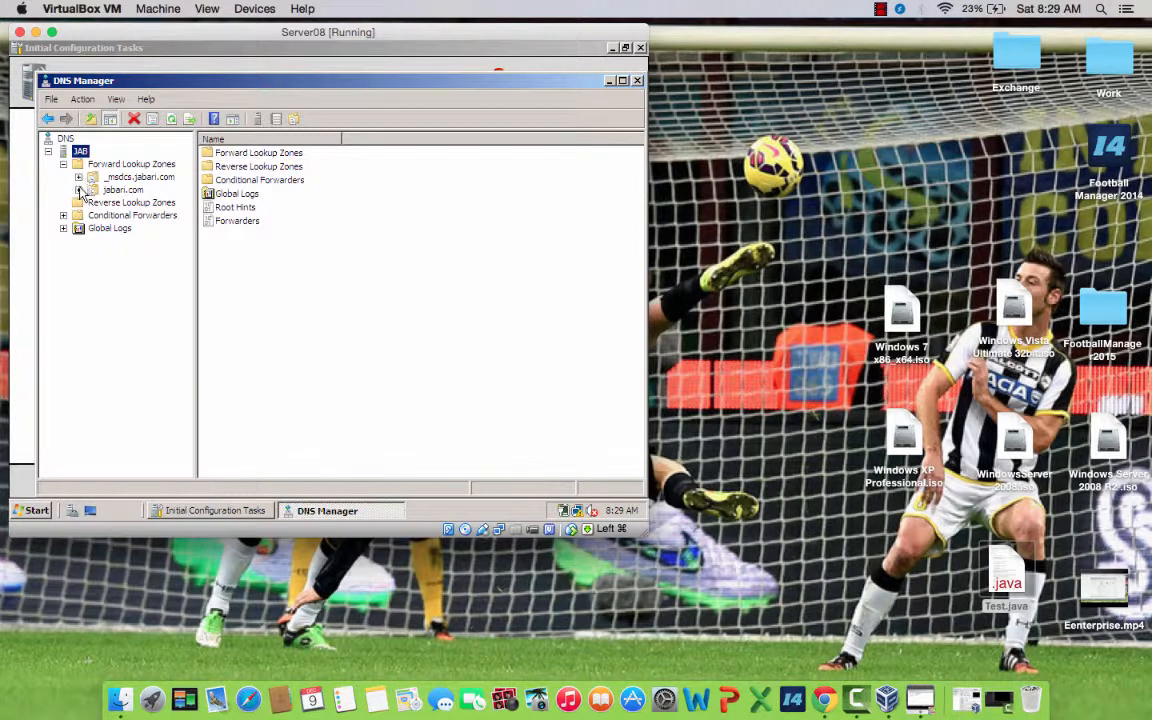
{"action": "left_click", "coordinate": [78, 166]}
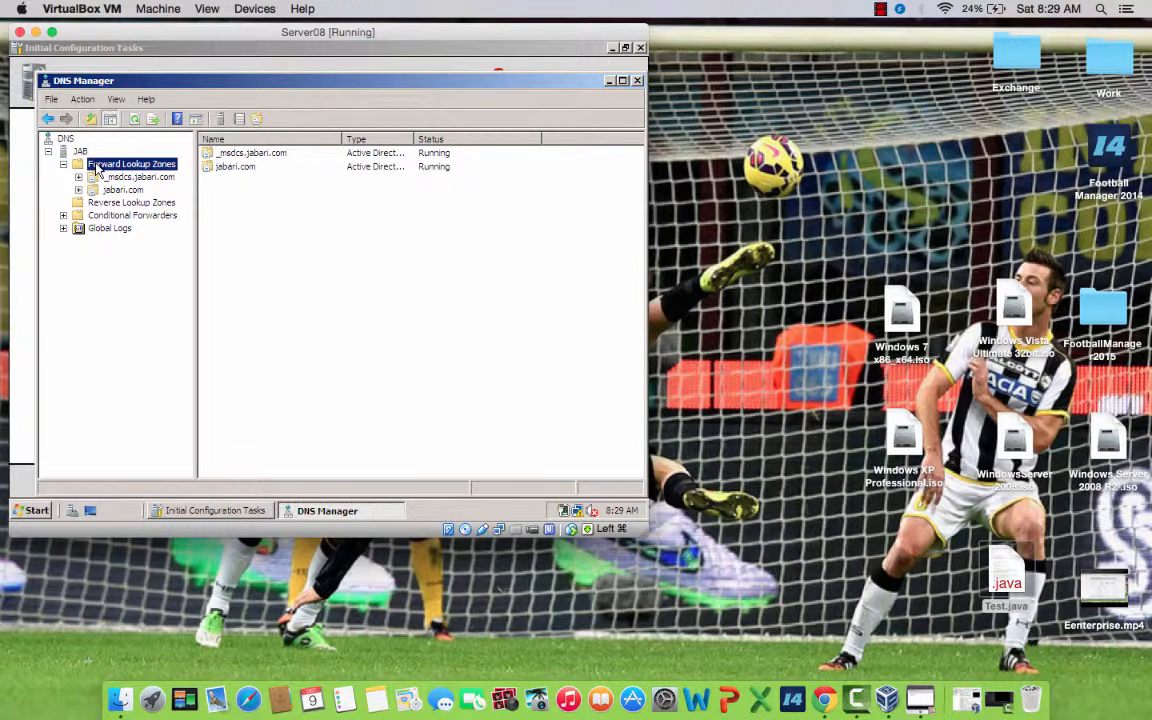
Step: Start a new forward lookup primary zone stored in Active Directory and replicated to all DNS servers in the forest
{"action": "right_click", "coordinate": [97, 170]}
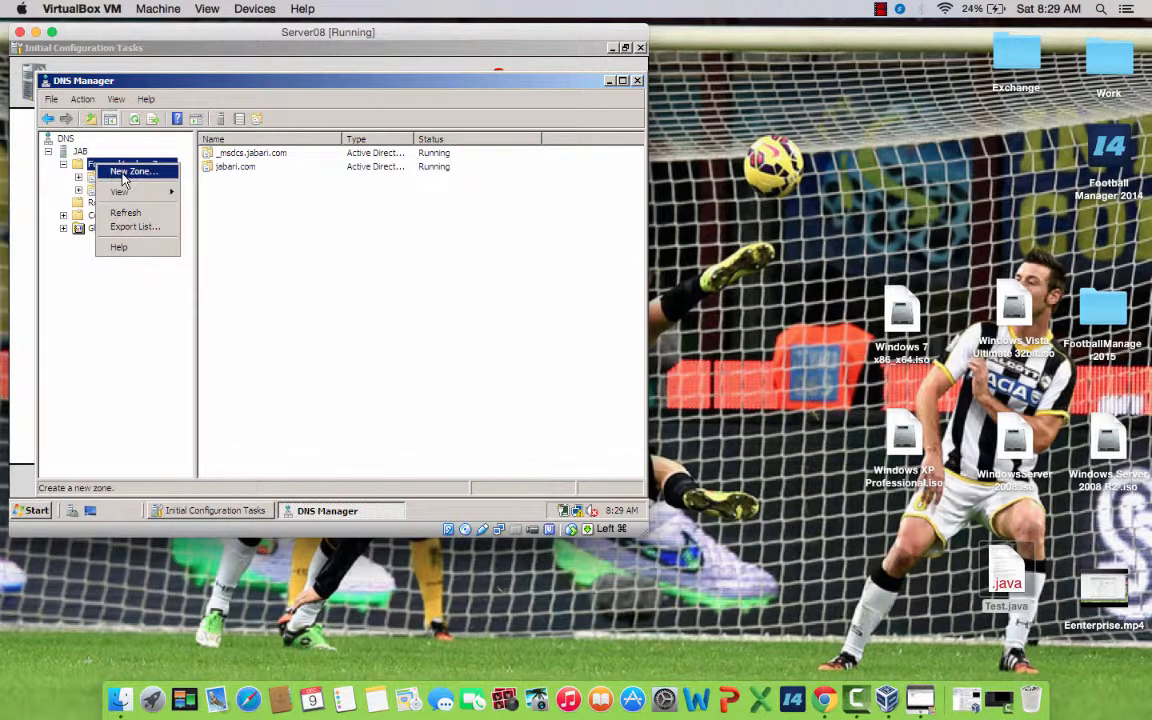
{"action": "left_click", "coordinate": [110, 172]}
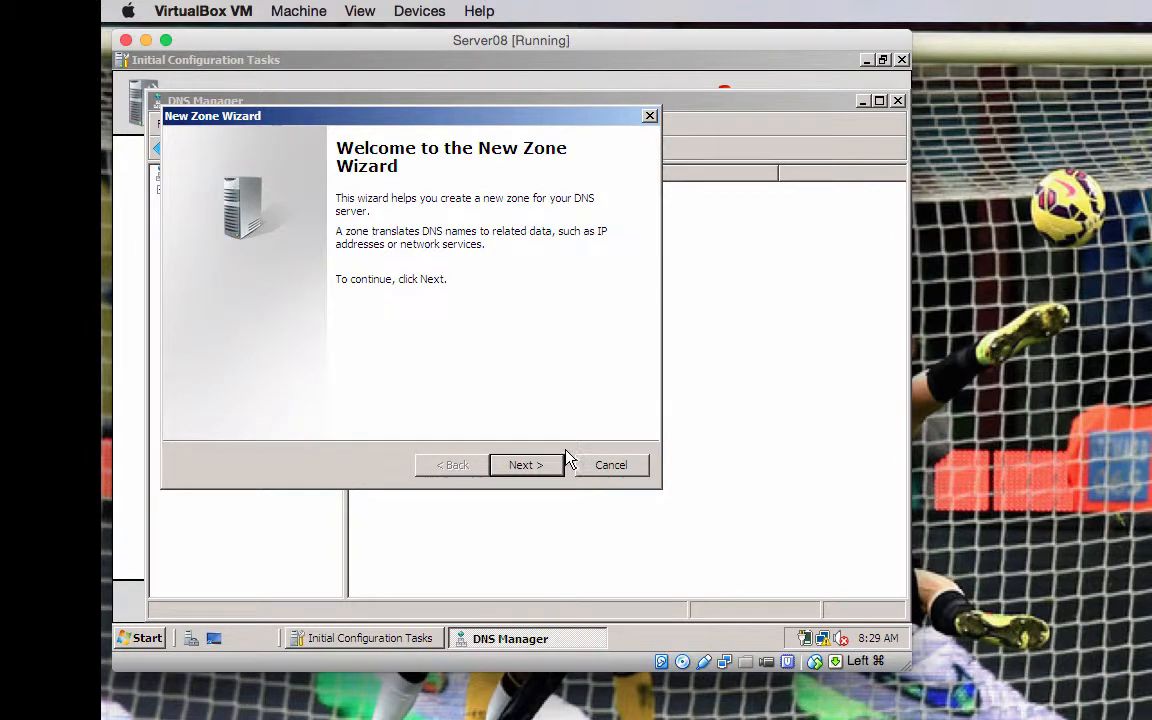
{"action": "left_click", "coordinate": [530, 468]}
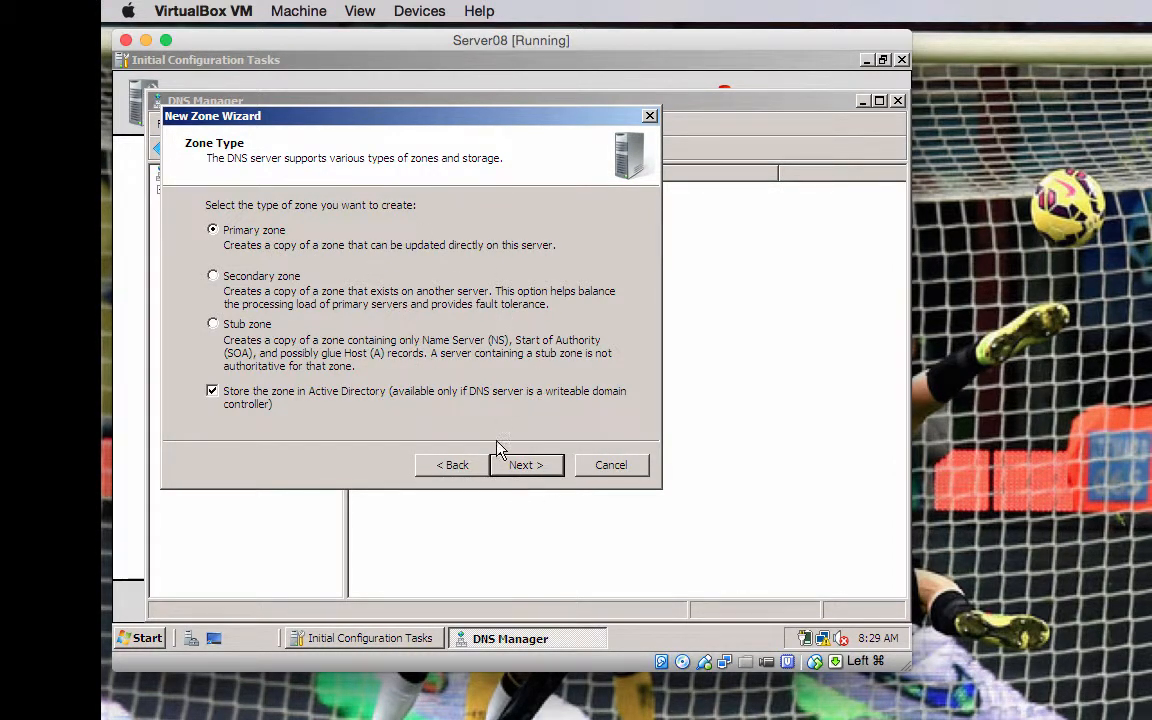
{"action": "left_click", "coordinate": [520, 465]}
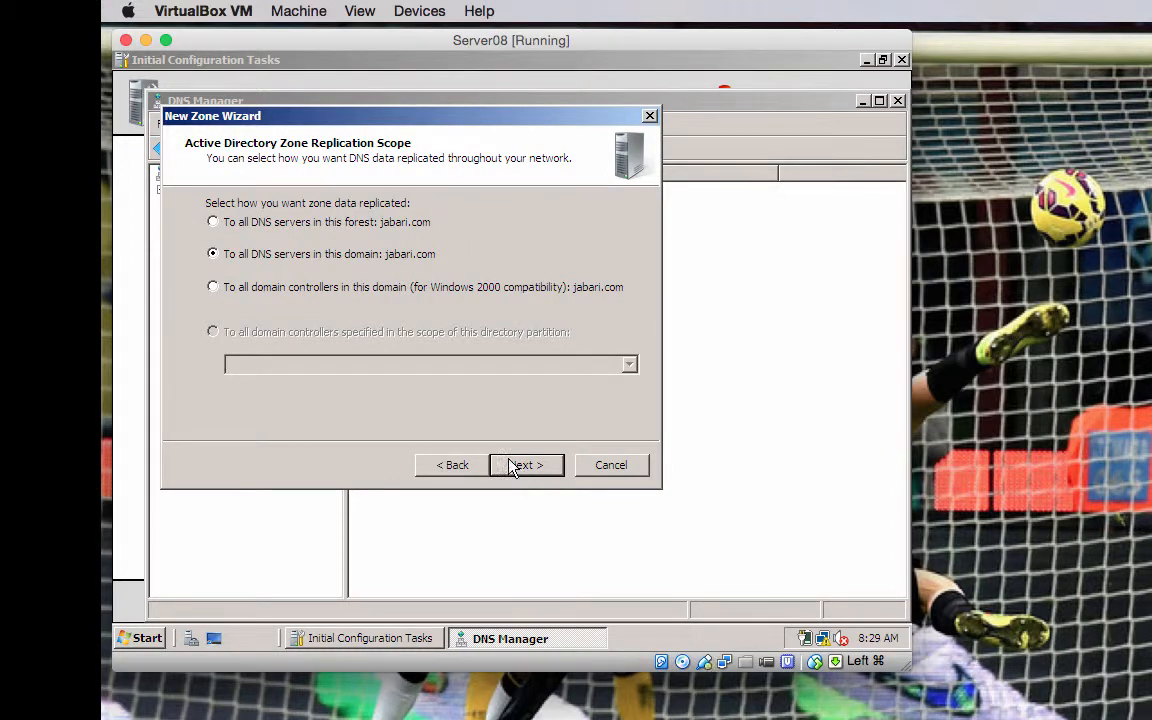
{"action": "left_click", "coordinate": [213, 223]}
{"action": "left_click", "coordinate": [526, 468]}
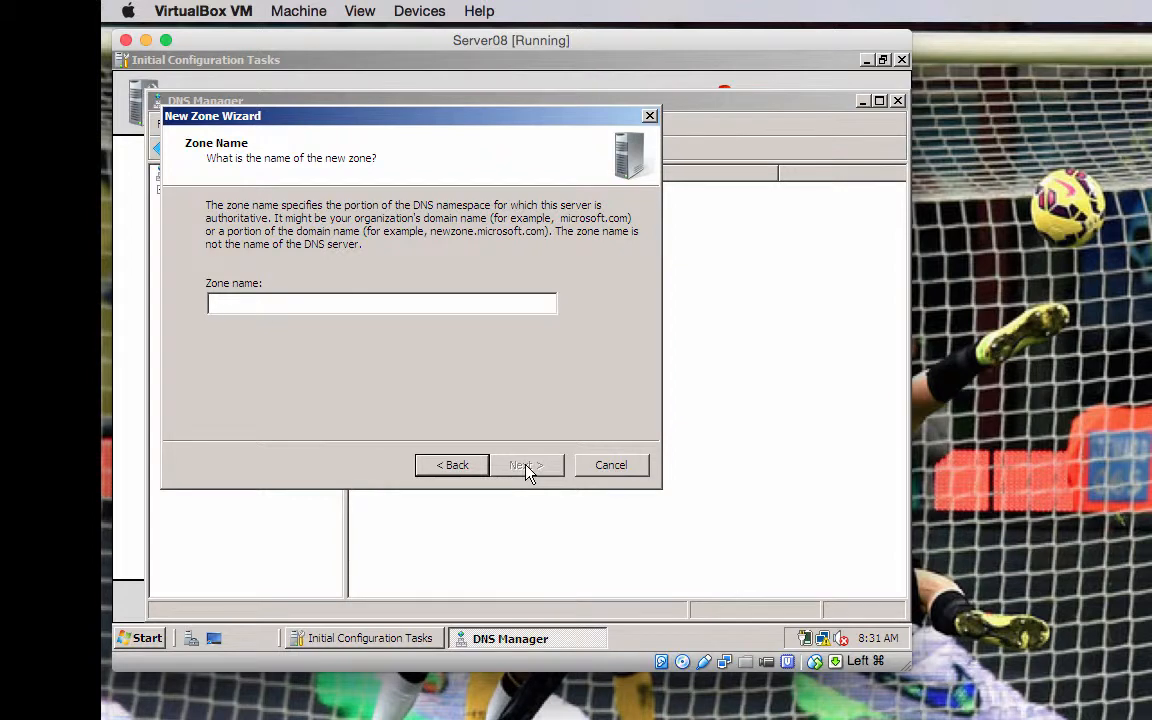
Step: Create the forward zone as radio.com with only secure dynamic updates allowed, and open it to view its records
{"action": "type", "text": "radio"}
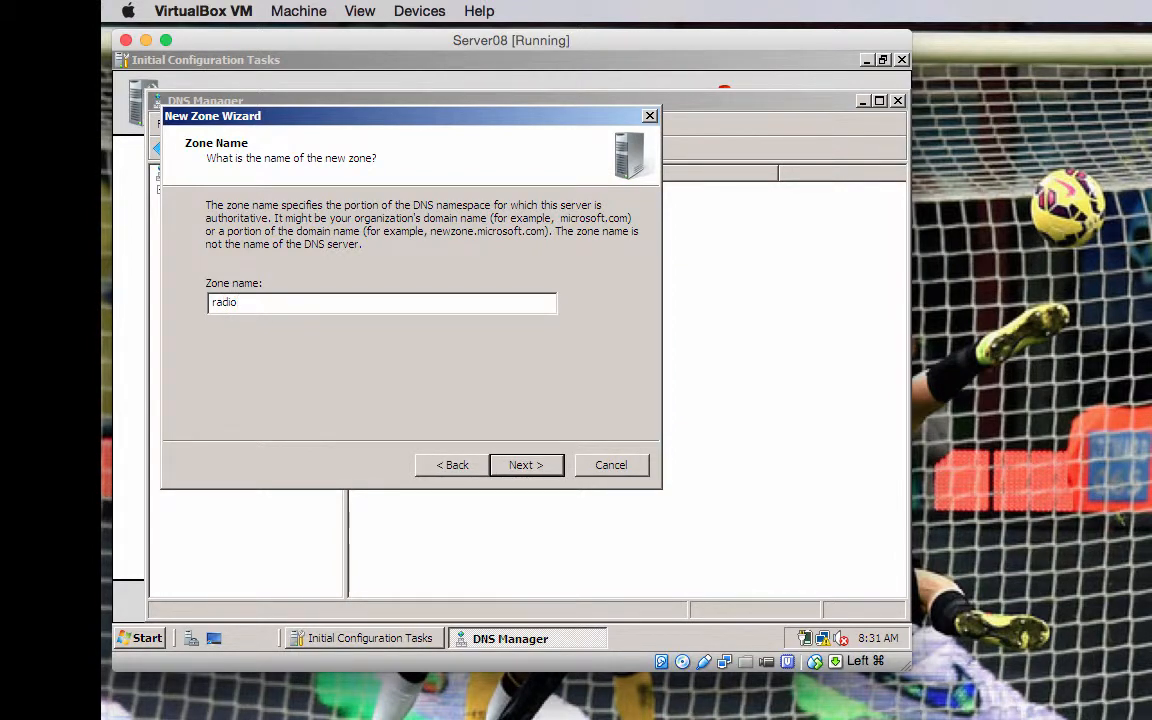
{"action": "type", "text": ".com"}
{"action": "left_click", "coordinate": [526, 467]}
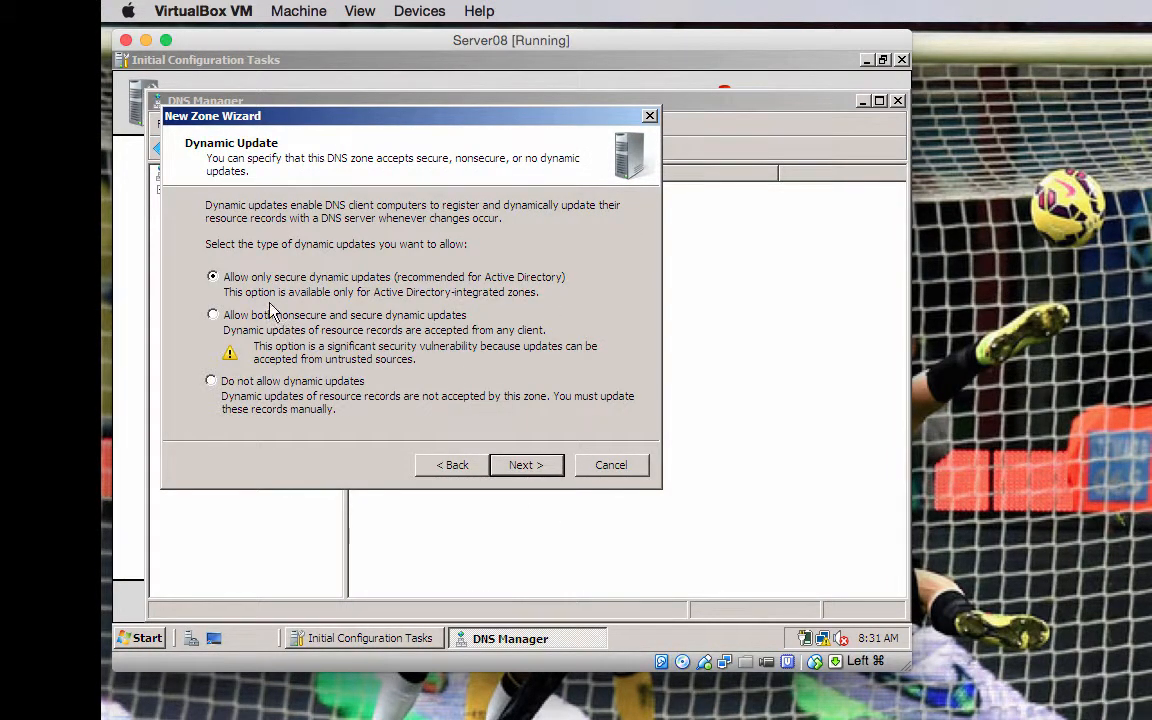
{"action": "left_click", "coordinate": [527, 466]}
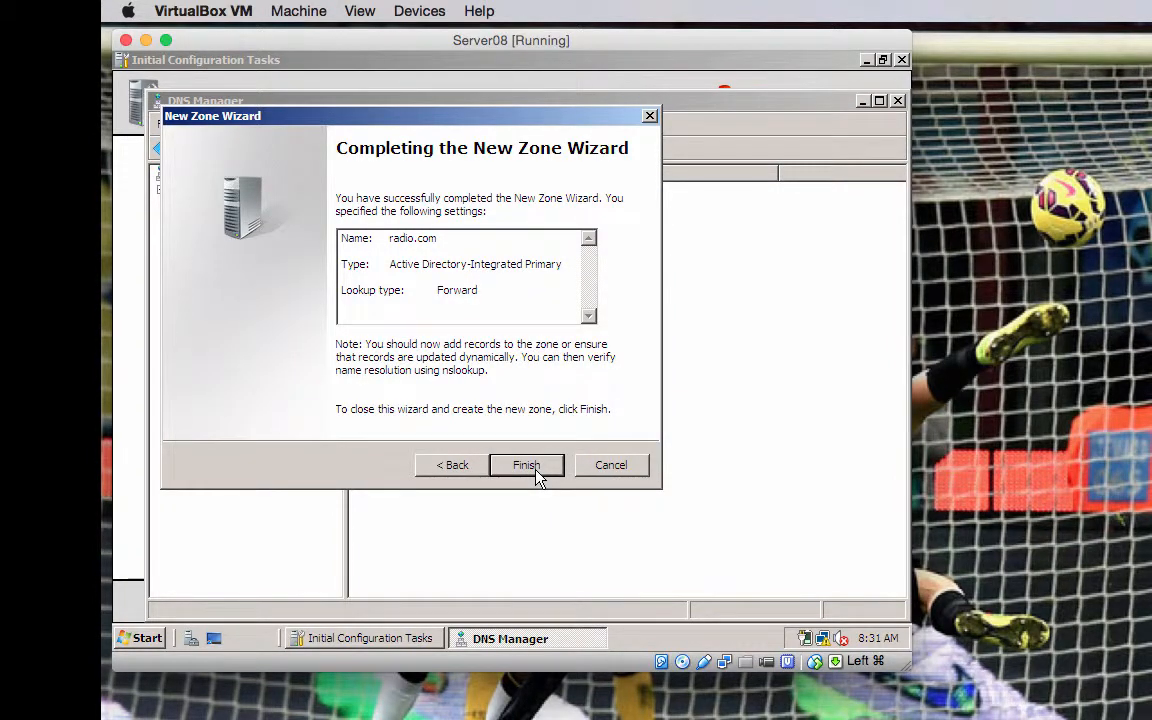
{"action": "left_click", "coordinate": [536, 471]}
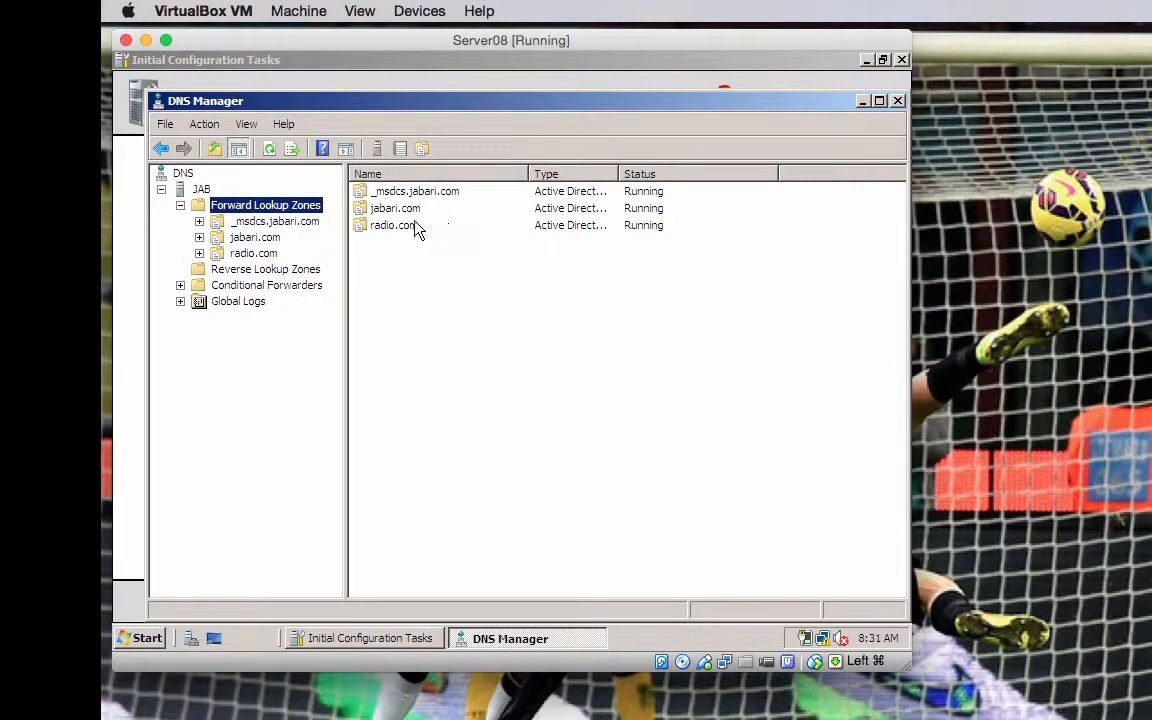
{"action": "double_click", "coordinate": [373, 226]}
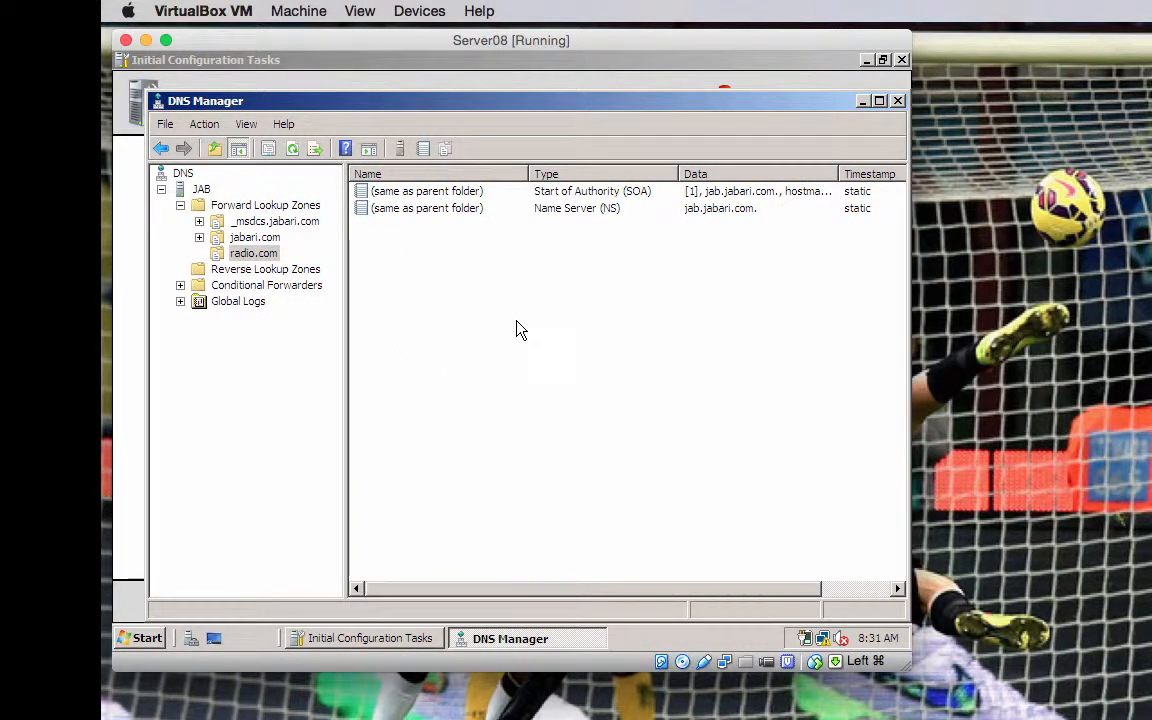
Step: Start a new reverse lookup primary zone stored in Active Directory and replicated to all DNS servers in the forest
{"action": "left_click", "coordinate": [270, 271]}
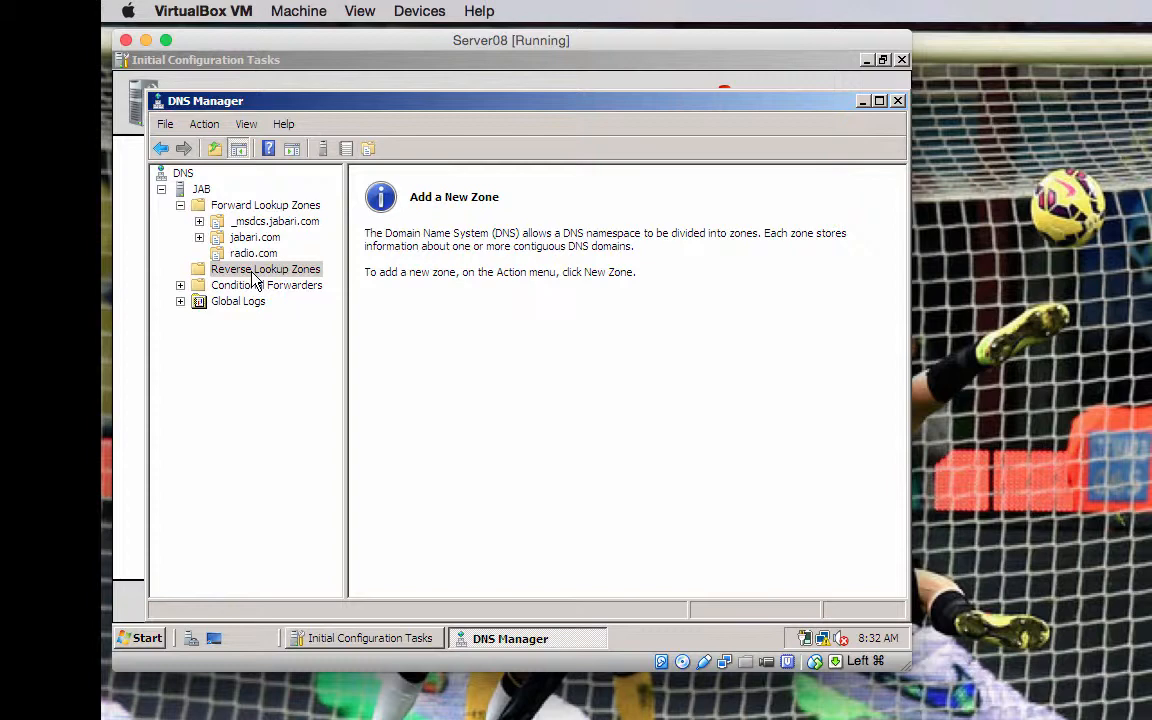
{"action": "right_click", "coordinate": [252, 273]}
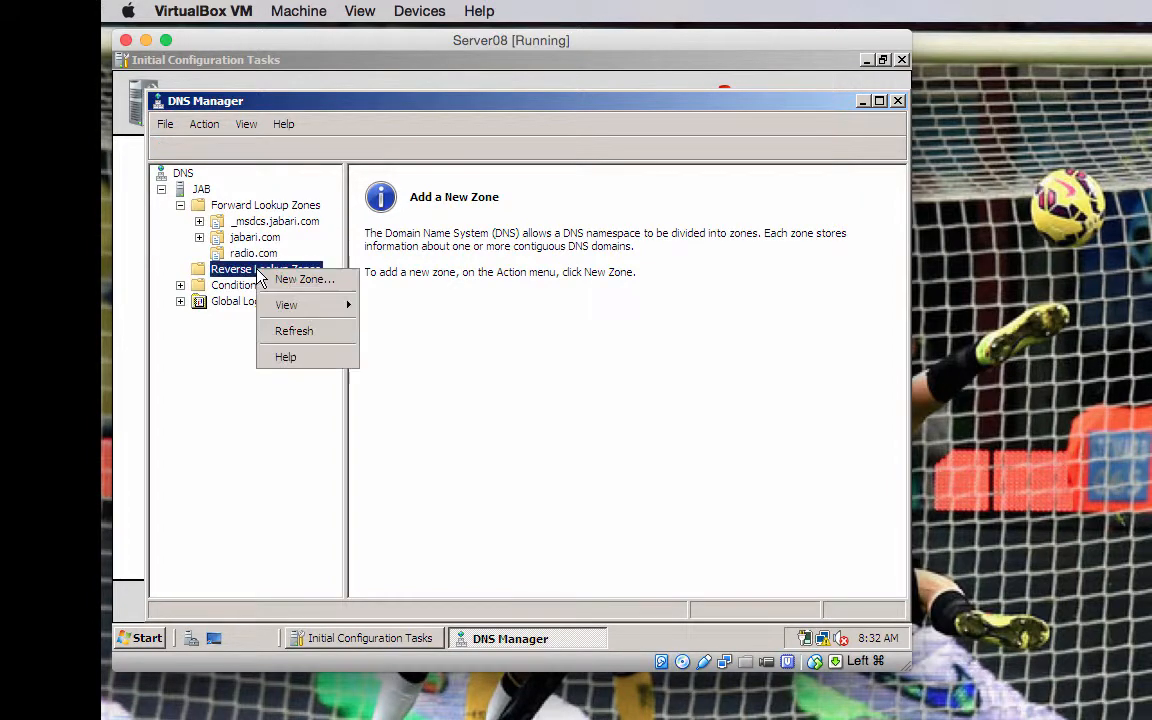
{"action": "left_click", "coordinate": [281, 281]}
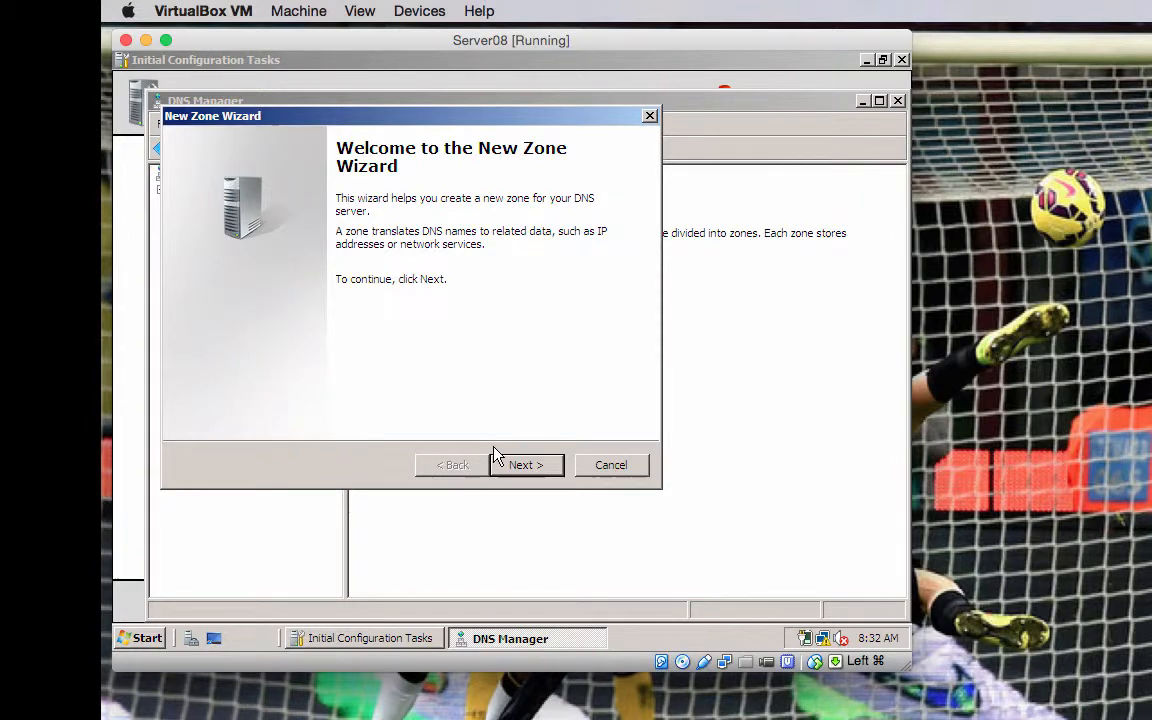
{"action": "left_click", "coordinate": [539, 472]}
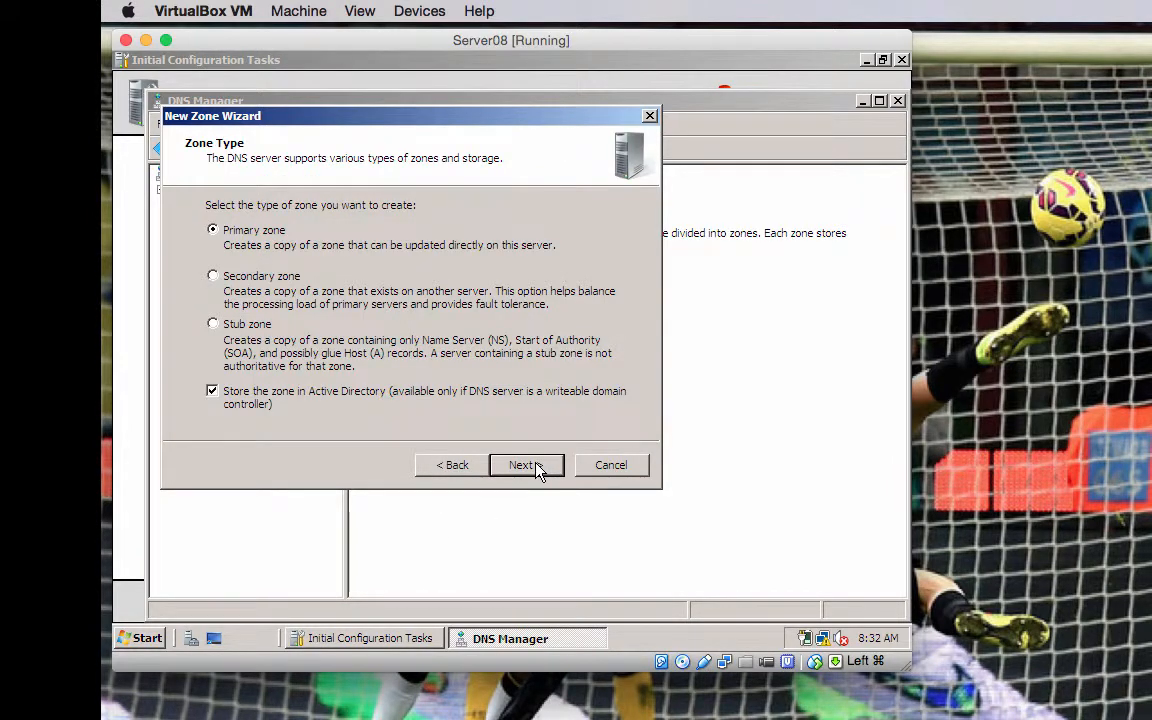
{"action": "left_click", "coordinate": [539, 468]}
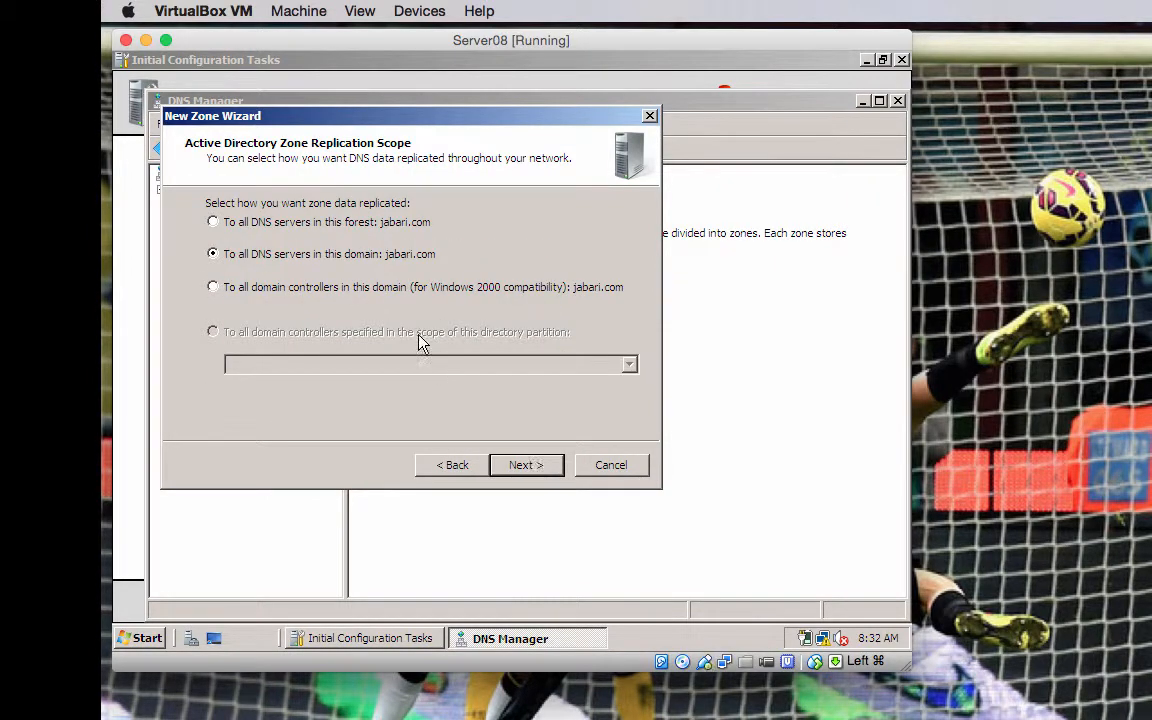
{"action": "left_click", "coordinate": [222, 226]}
{"action": "left_click", "coordinate": [524, 467]}
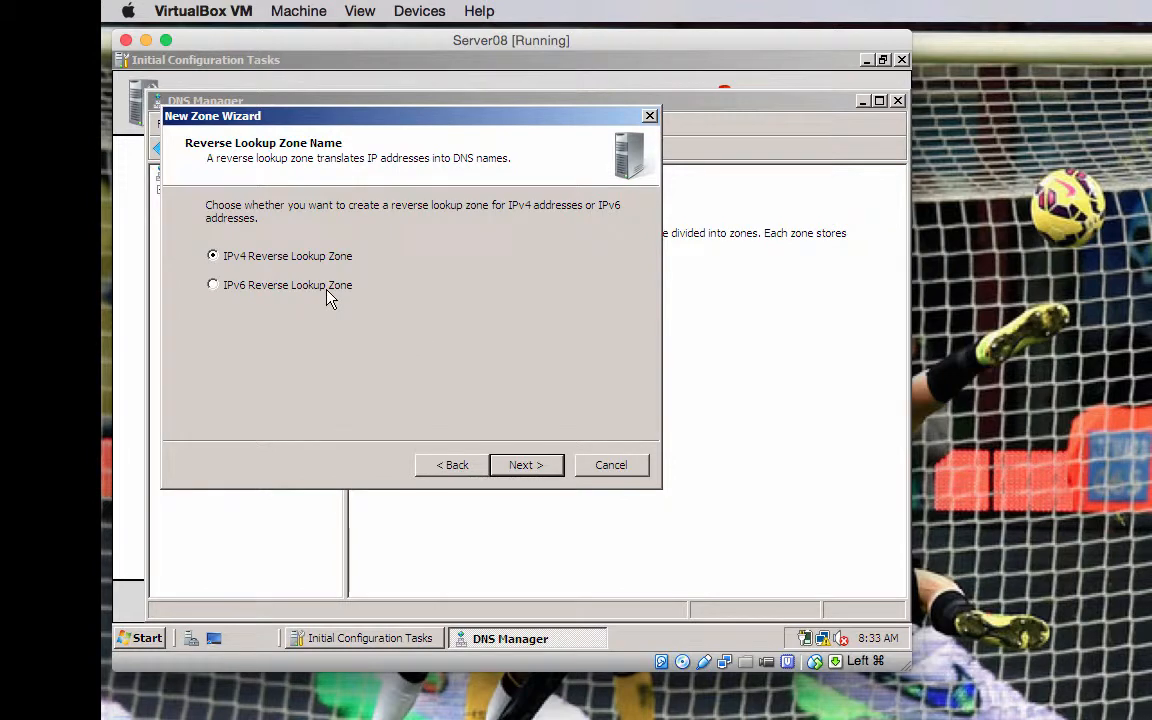
Step: Create the IPv4 reverse lookup zone for network ID 192.168.10, allowing only secure dynamic updates, and select it
{"action": "left_click", "coordinate": [521, 468]}
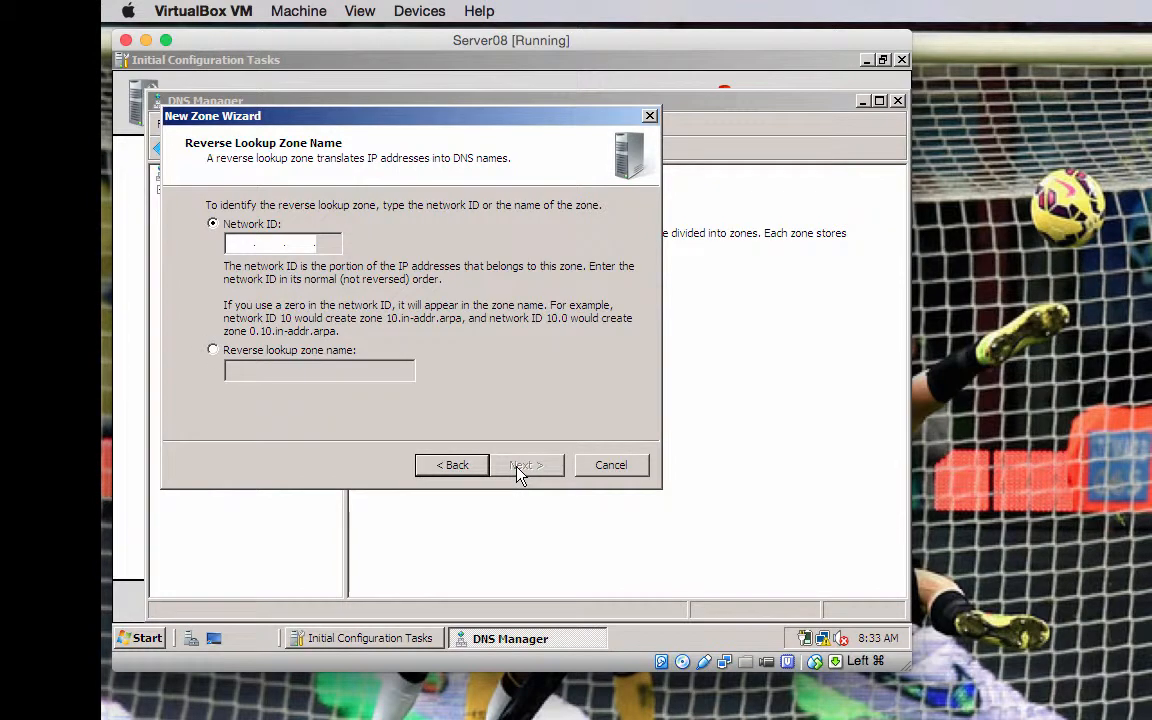
{"action": "left_click", "coordinate": [238, 239]}
{"action": "type", "text": "192."}
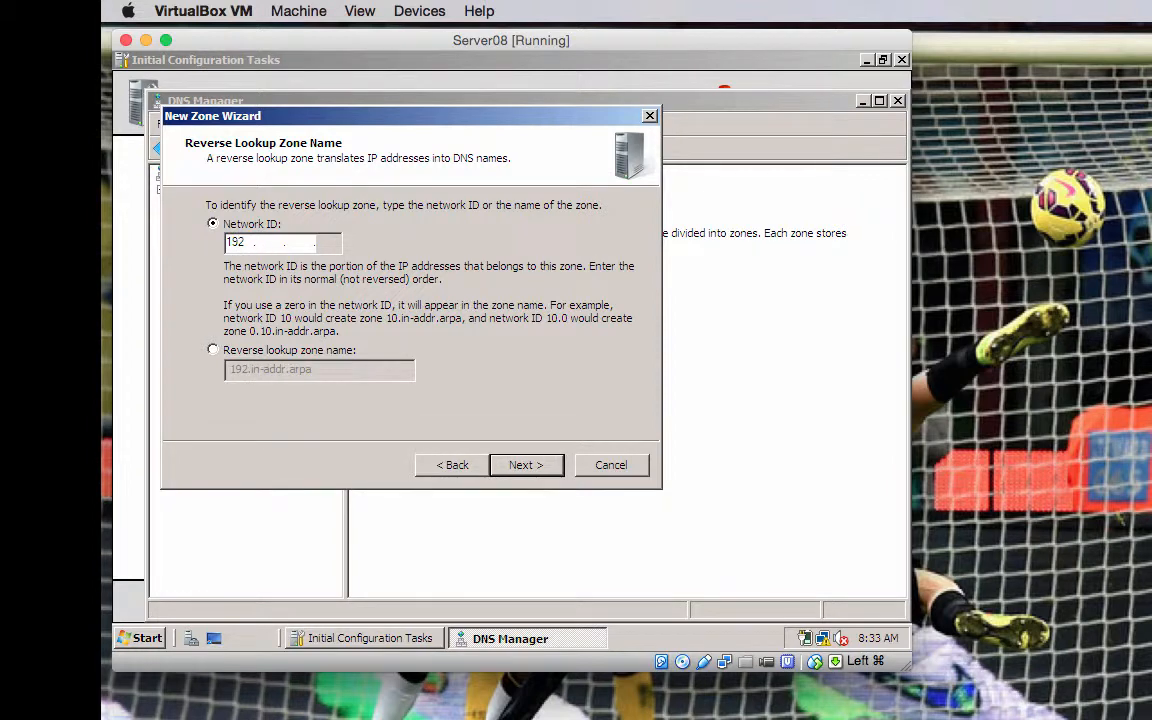
{"action": "type", "text": "168.10"}
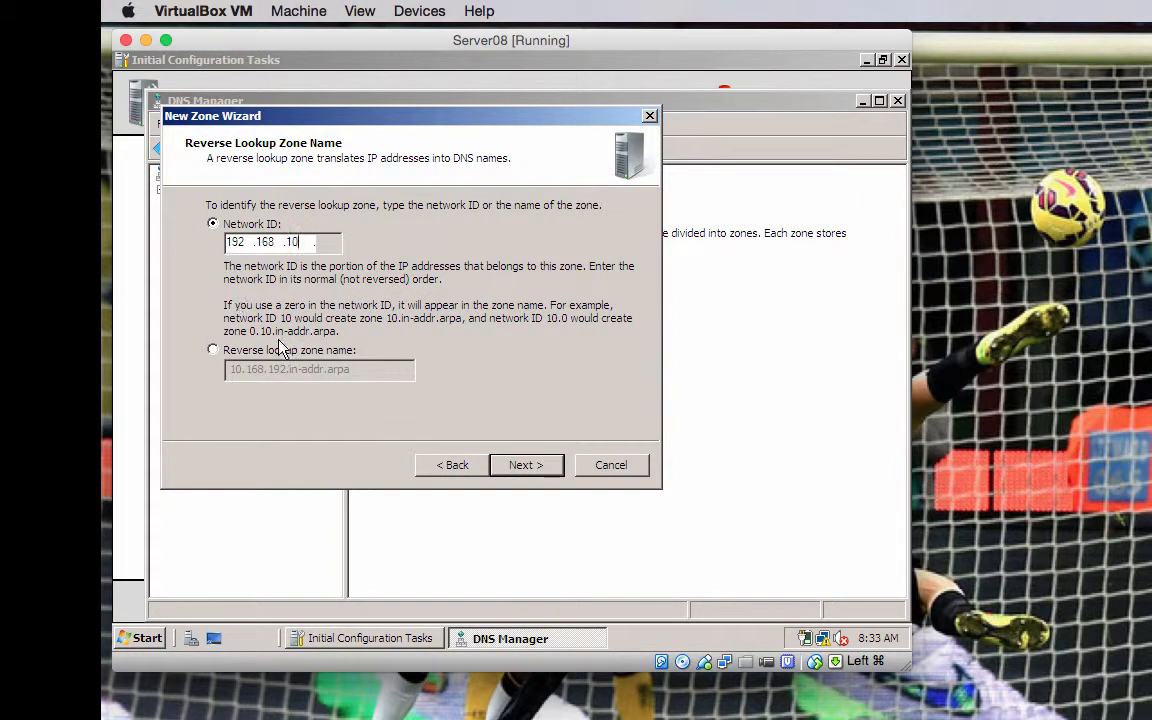
{"action": "left_click", "coordinate": [545, 468]}
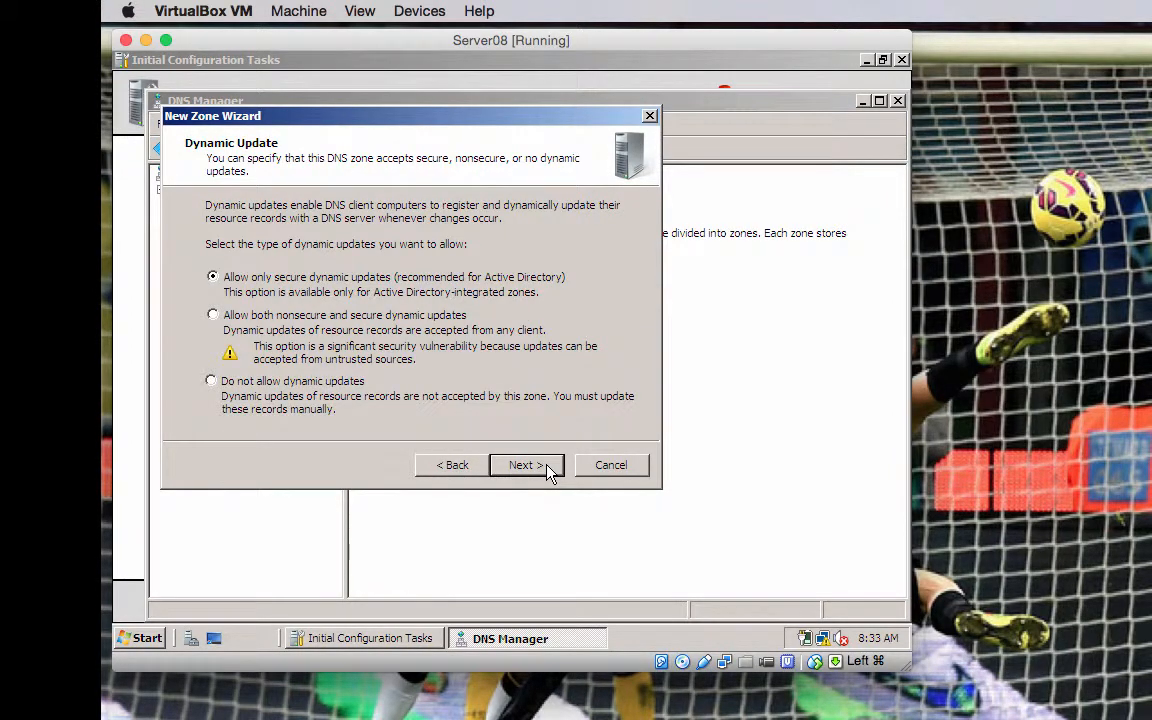
{"action": "left_click", "coordinate": [545, 468]}
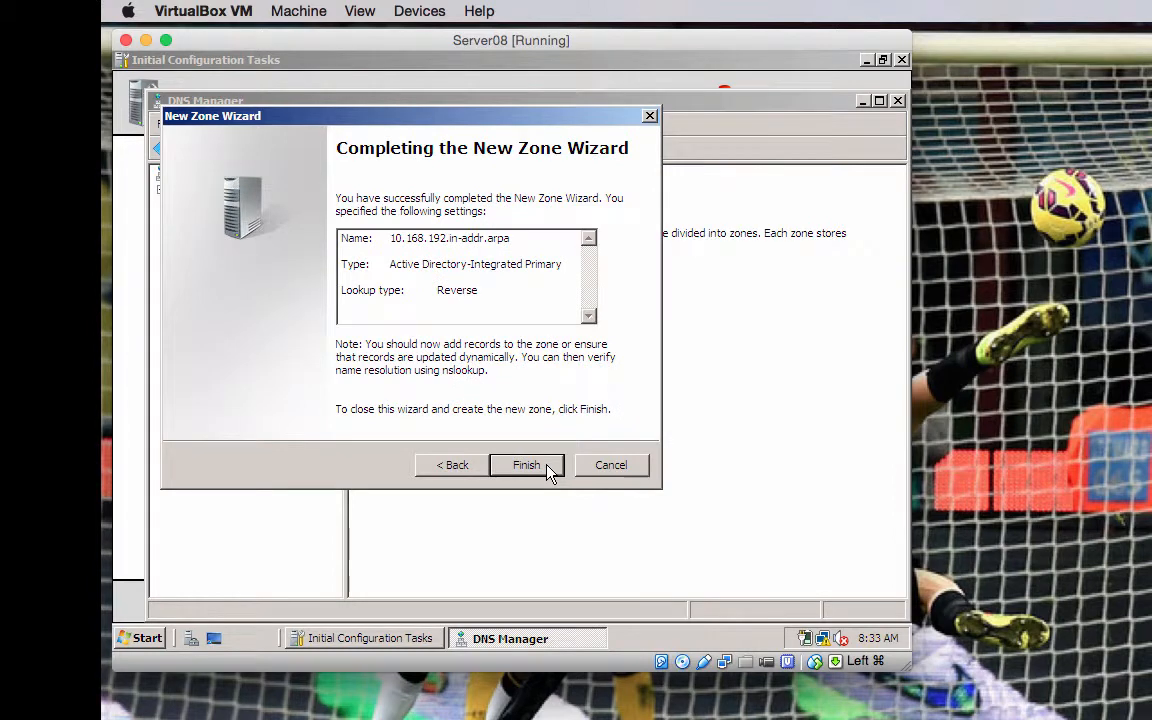
{"action": "left_click", "coordinate": [527, 466]}
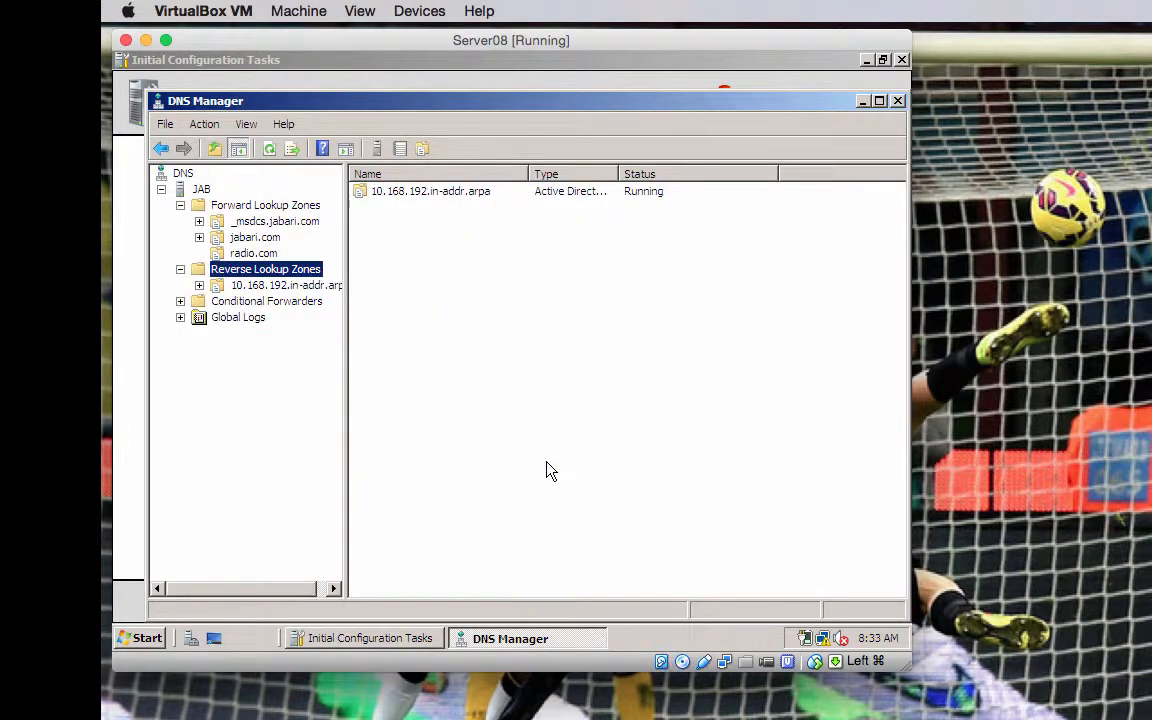
{"action": "left_click", "coordinate": [436, 203]}
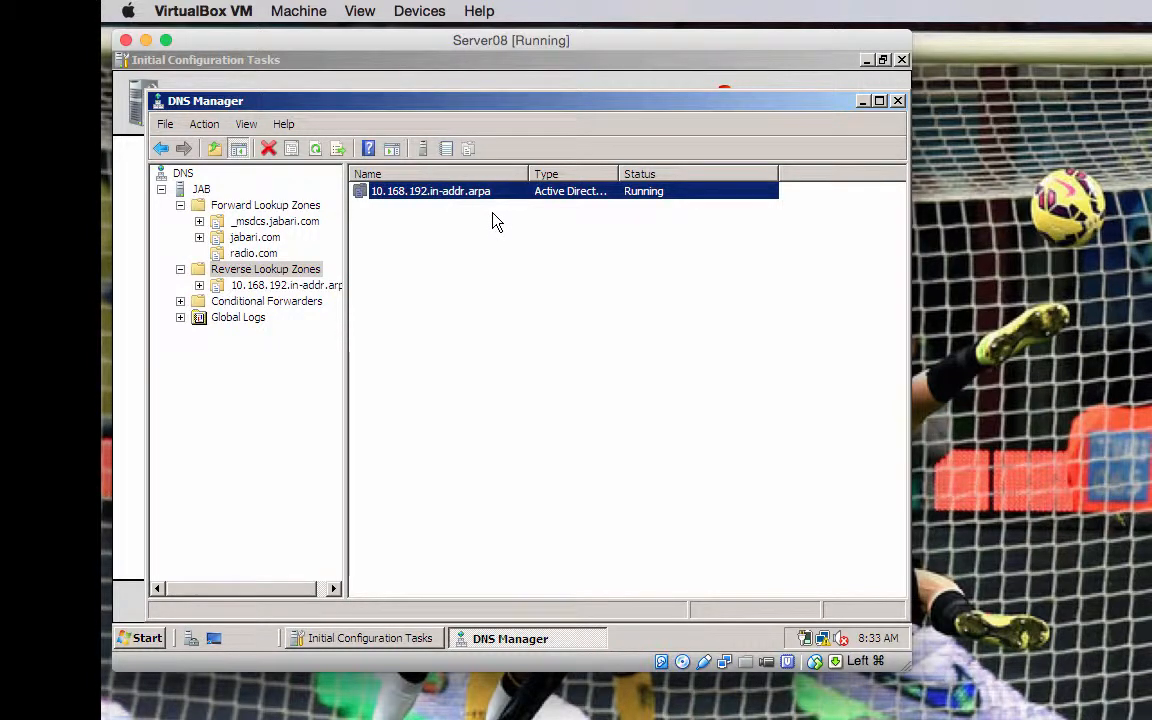
Step: Add a www host record for 192.168.10.1 with an associated PTR record to radio.com, and open the 192.168.10 reverse zone to view its records
{"action": "left_click", "coordinate": [250, 254]}
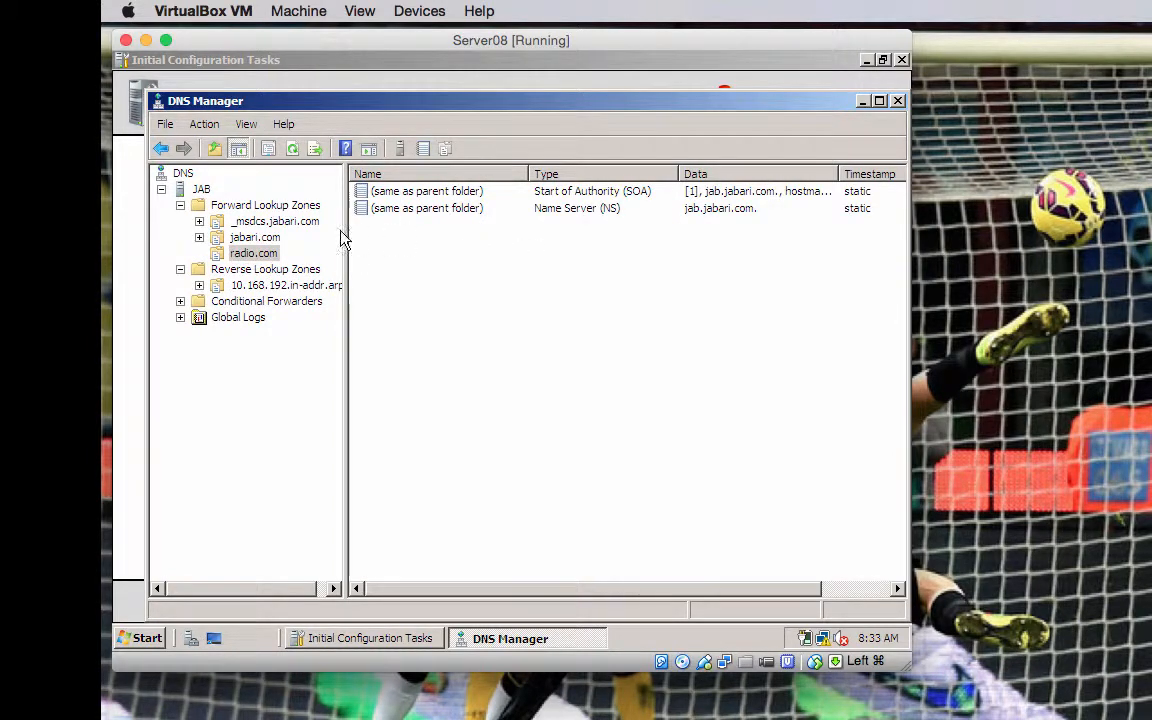
{"action": "right_click", "coordinate": [250, 256]}
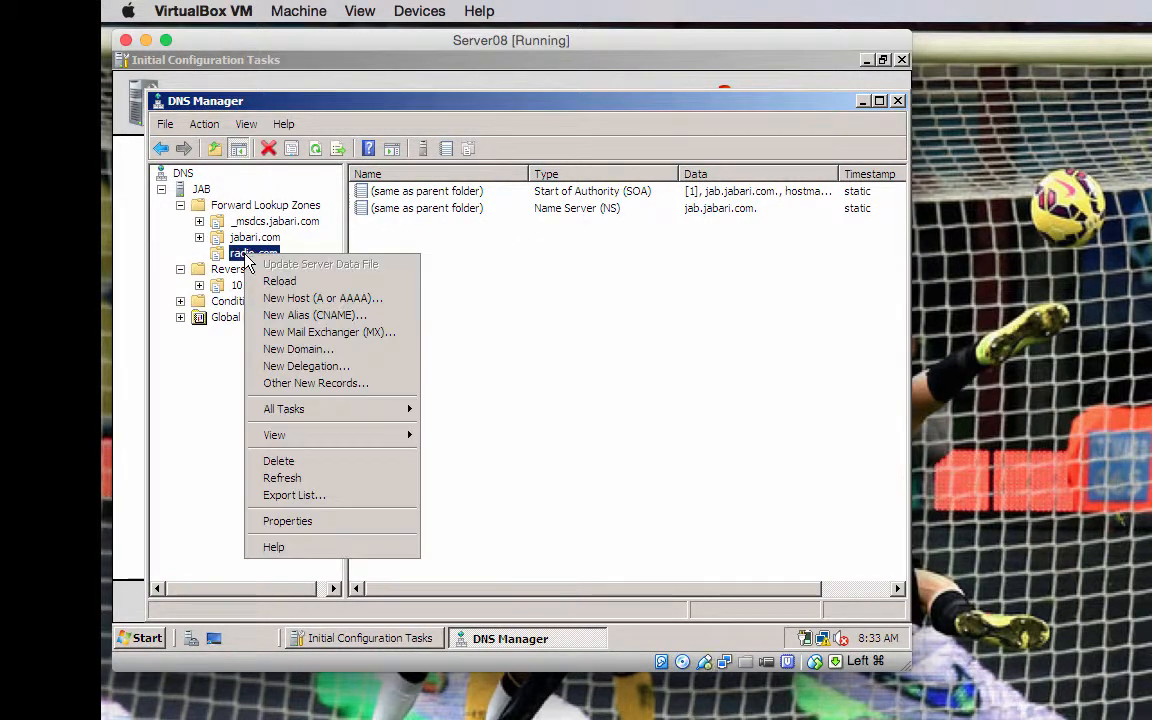
{"action": "left_click", "coordinate": [295, 300]}
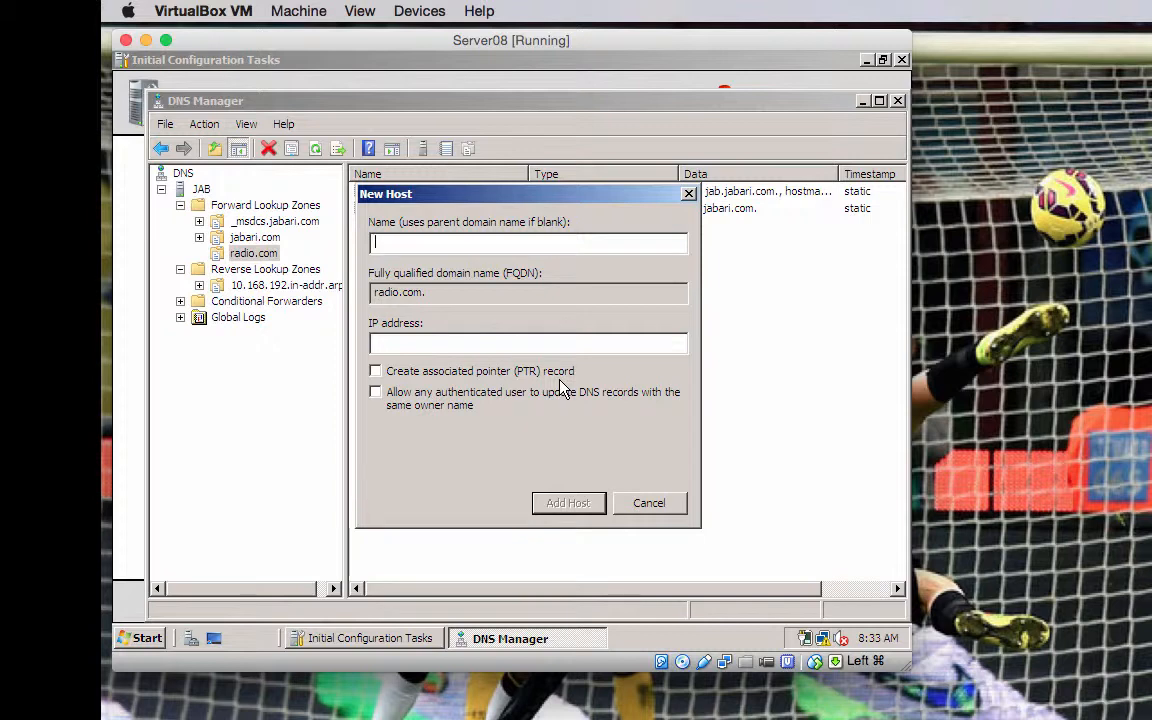
{"action": "type", "text": "www"}
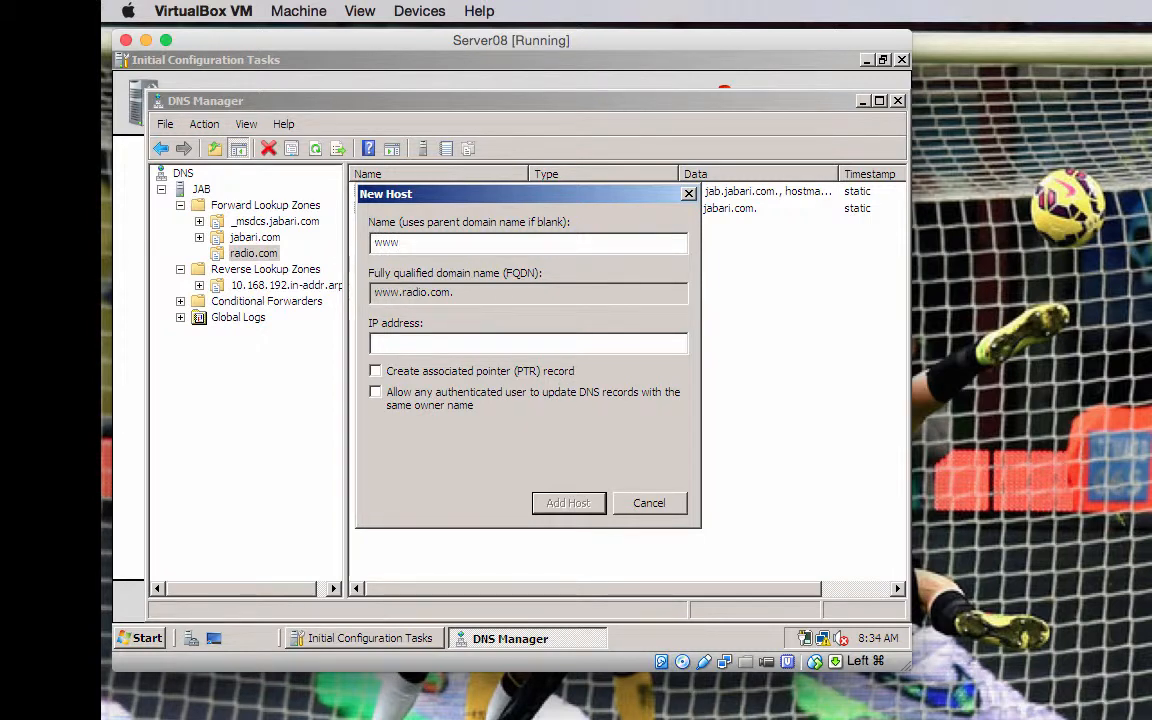
{"action": "left_click", "coordinate": [430, 346]}
{"action": "type", "text": "192.16"}
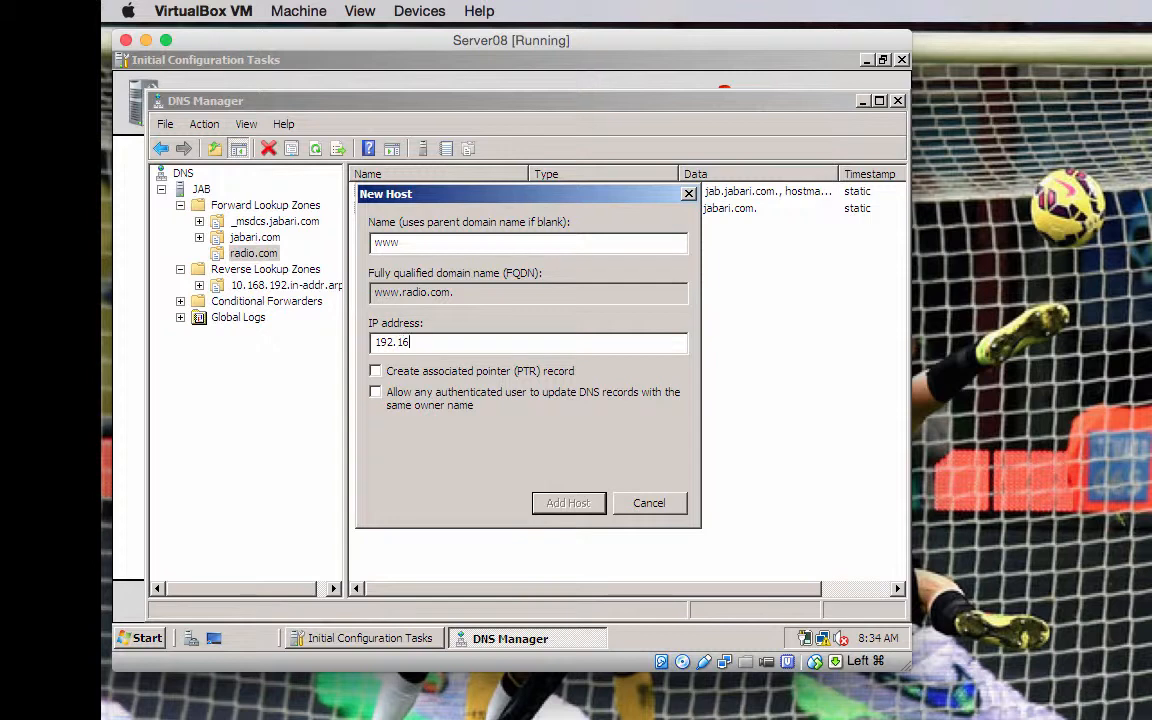
{"action": "type", "text": "8.10.1"}
{"action": "left_click", "coordinate": [375, 371]}
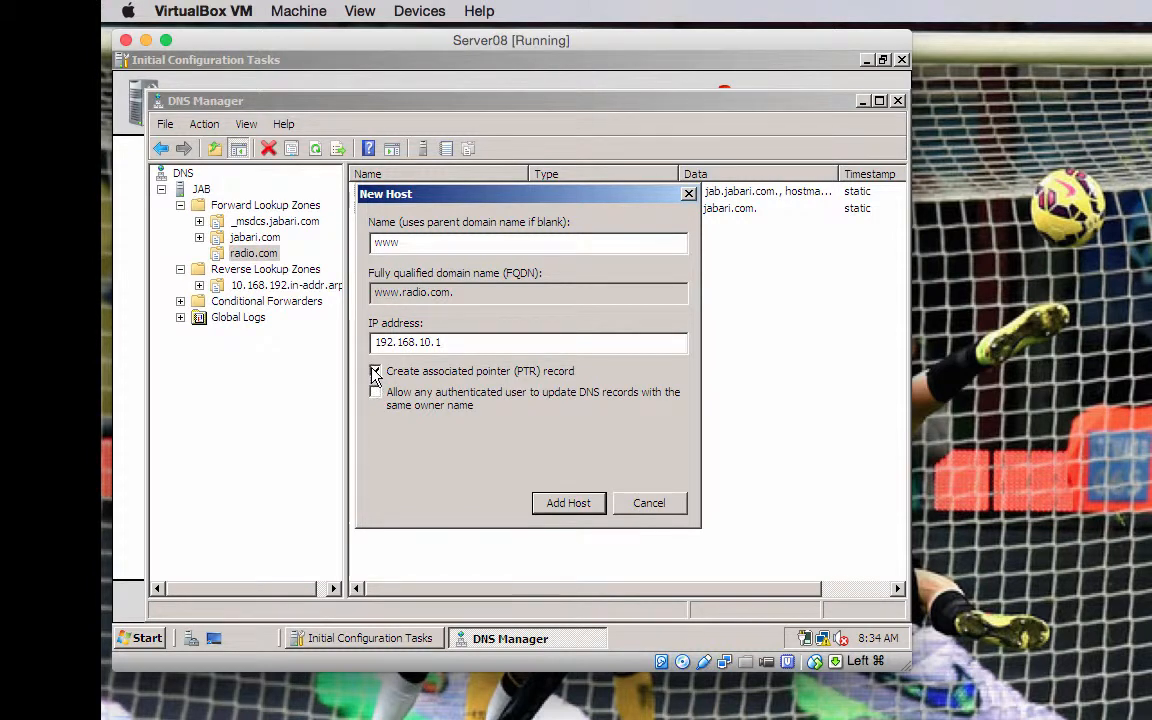
{"action": "left_click", "coordinate": [559, 506]}
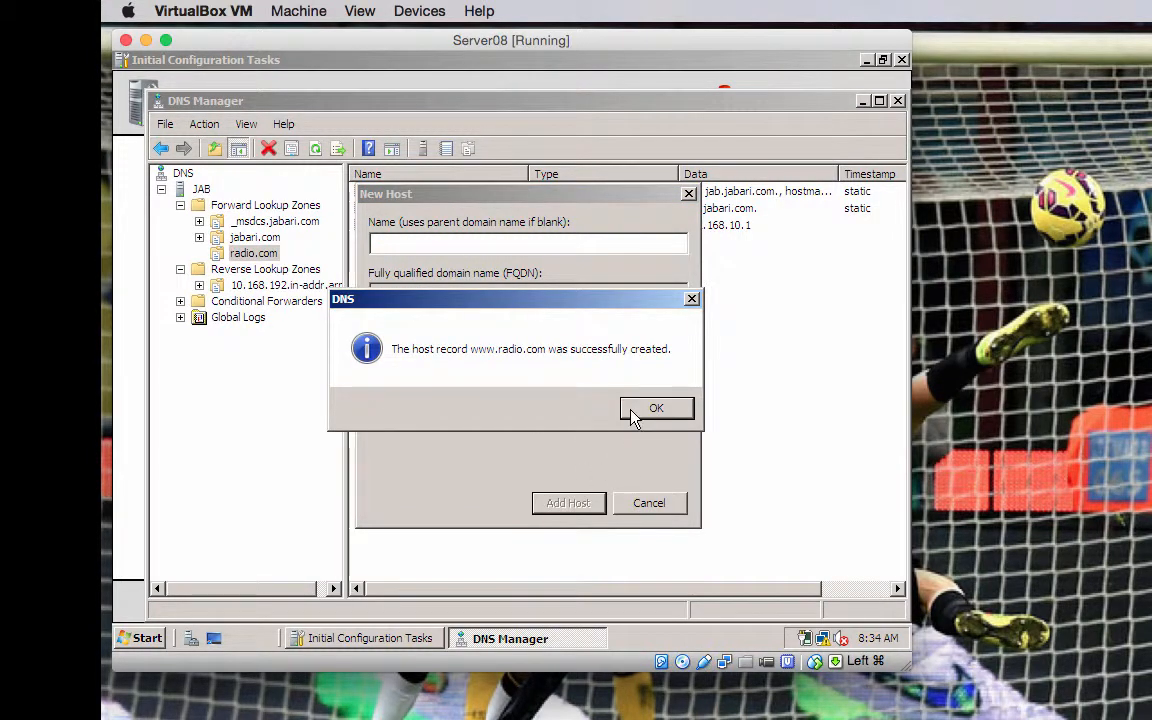
{"action": "left_click", "coordinate": [633, 414]}
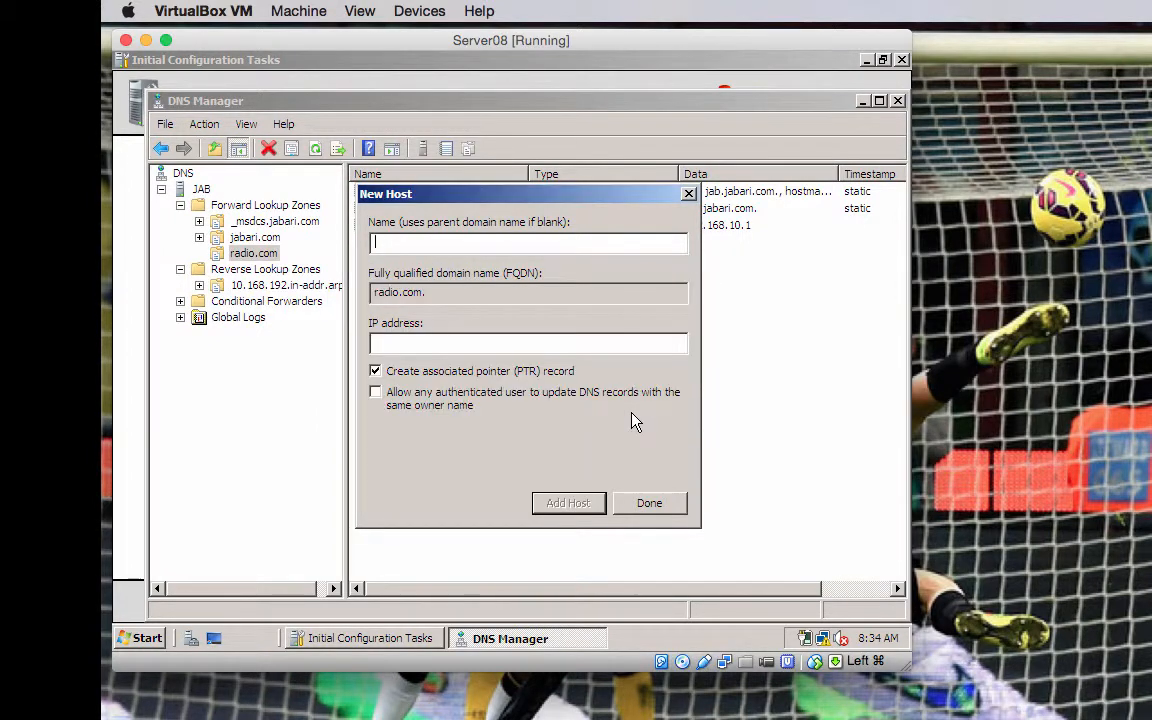
{"action": "left_click", "coordinate": [656, 505]}
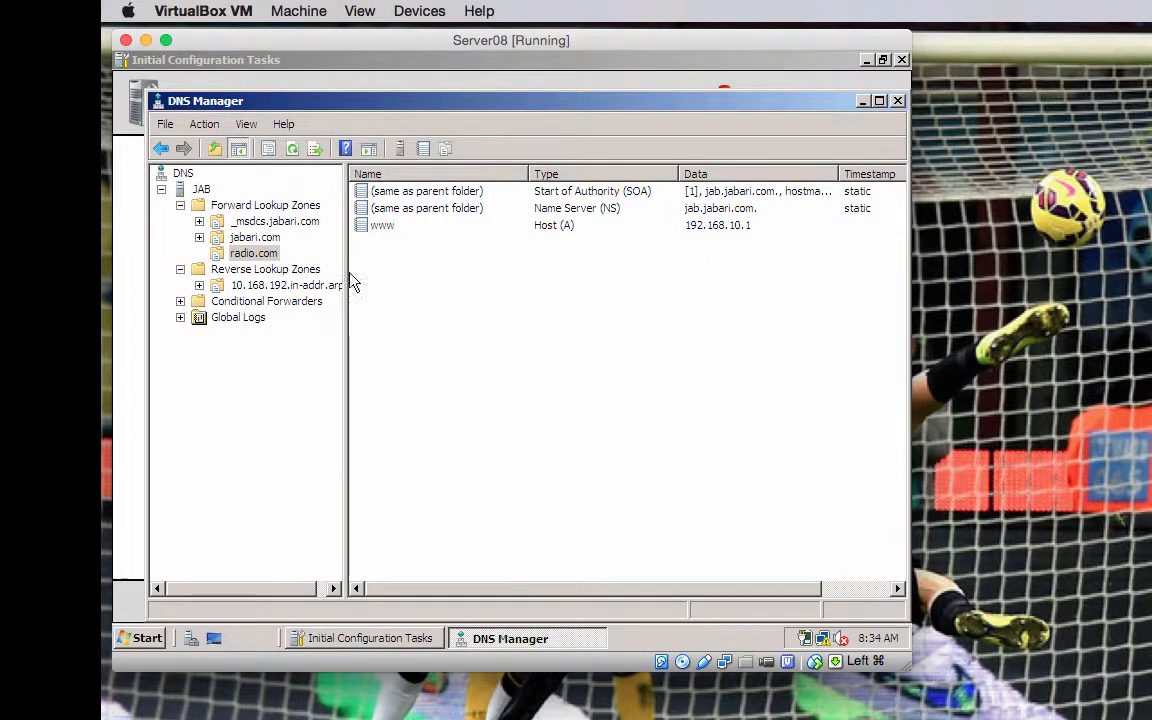
{"action": "left_click", "coordinate": [290, 270]}
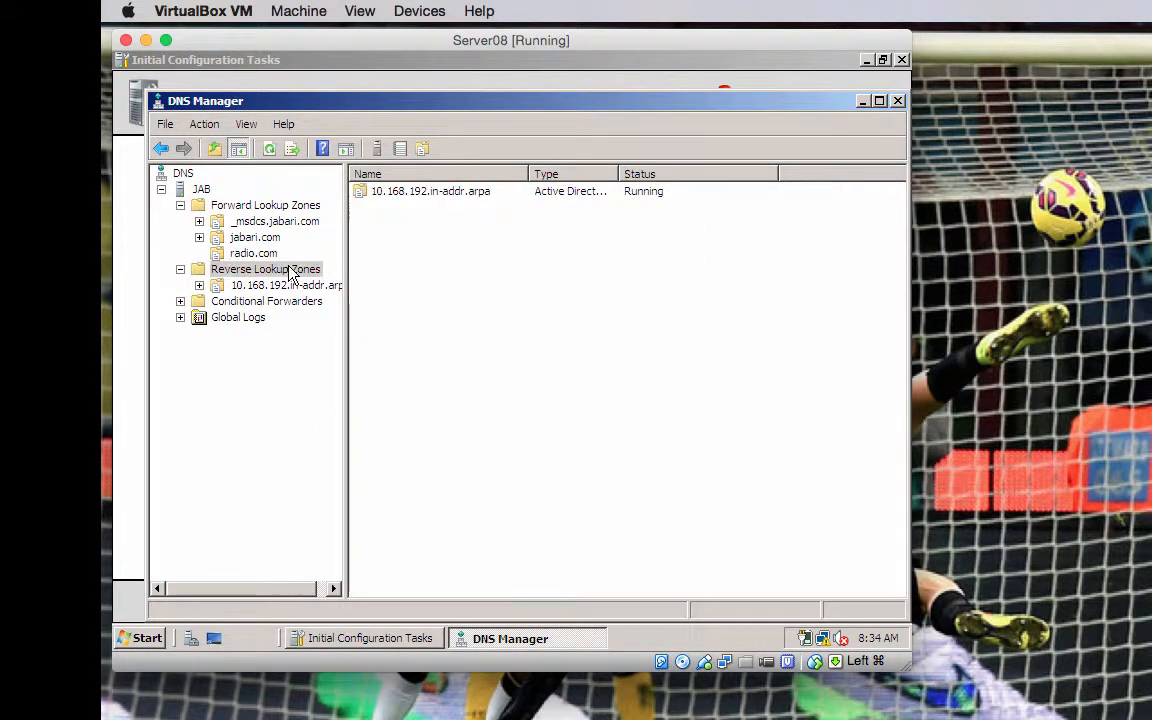
{"action": "double_click", "coordinate": [419, 194]}
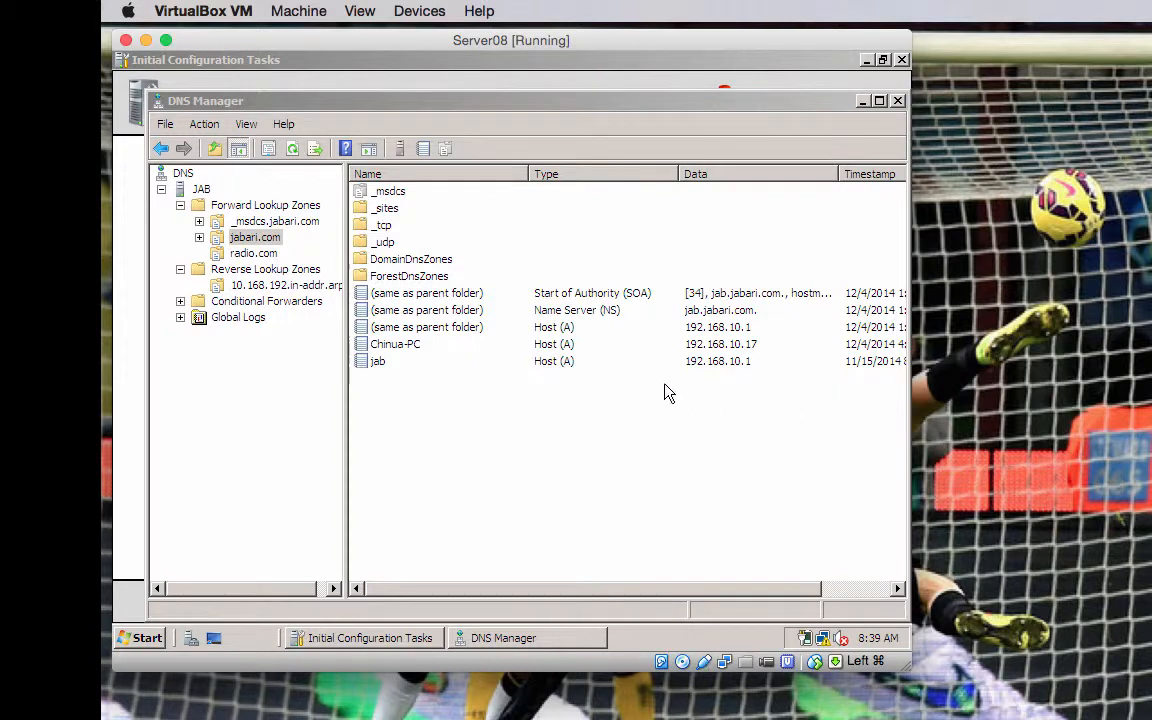
{"action": "left_click", "coordinate": [200, 187]}
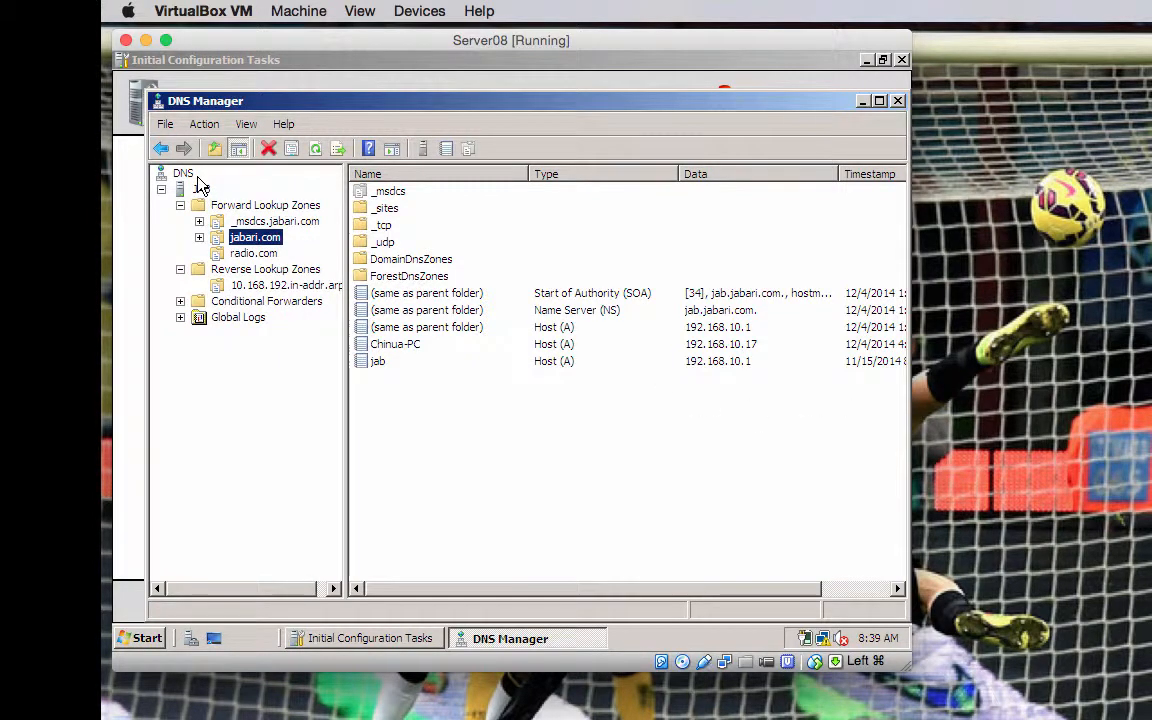
{"action": "left_click", "coordinate": [196, 189]}
{"action": "right_click", "coordinate": [199, 190]}
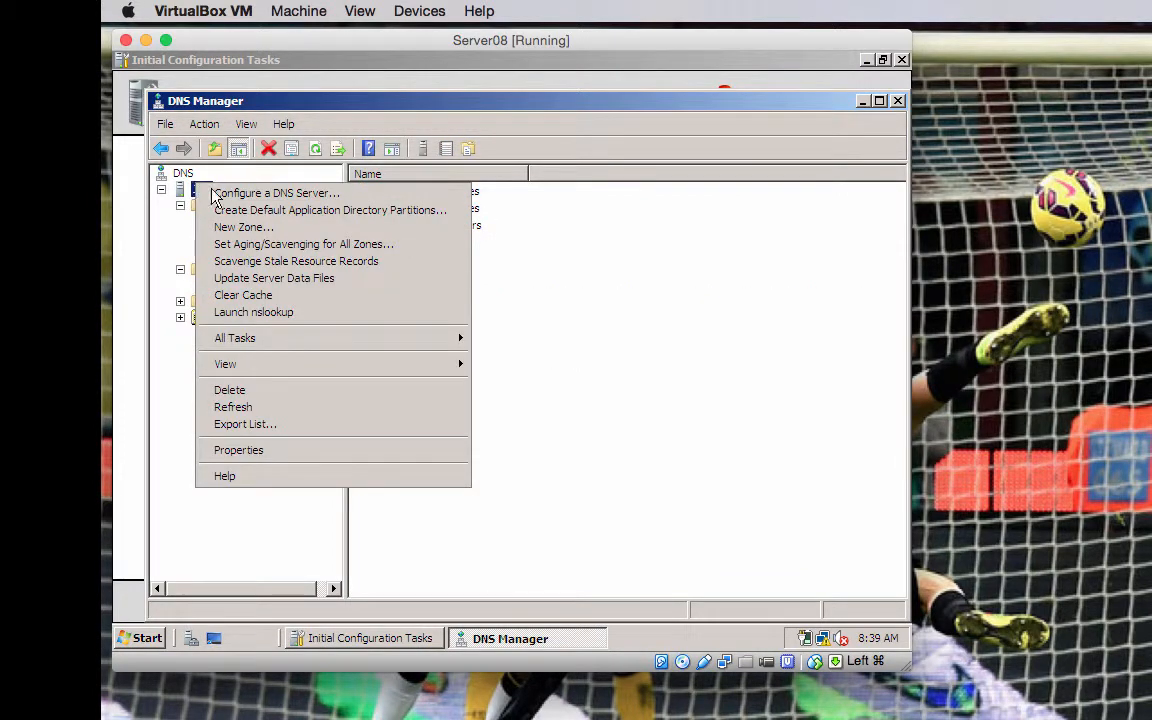
{"action": "left_click", "coordinate": [279, 316]}
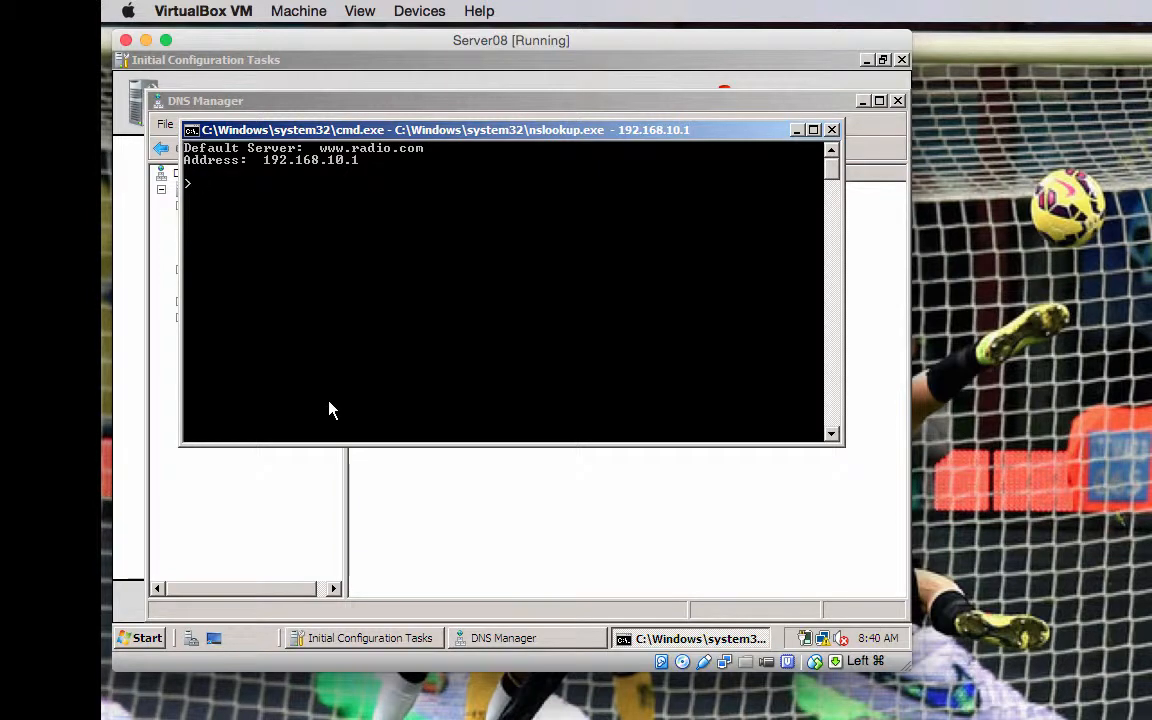
{"action": "type", "text": "192.168.10.1"}
{"action": "key", "text": "Return"}
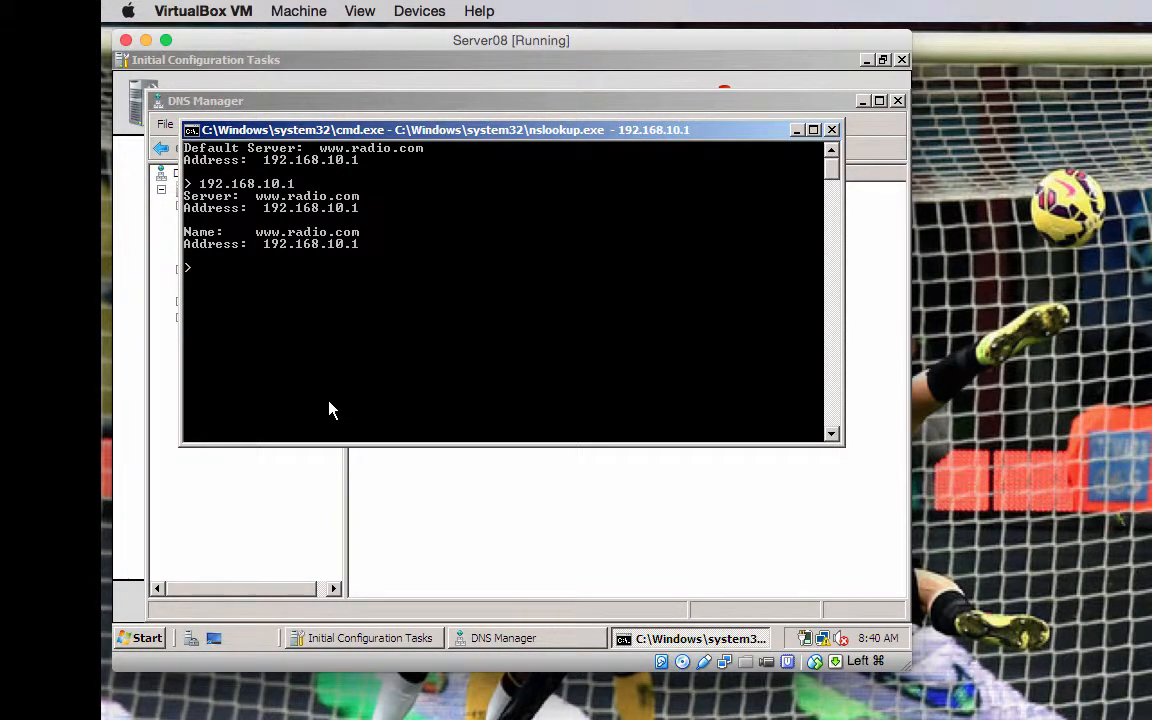
{"action": "type", "text": "www.radio.com"}
{"action": "key", "text": "Return"}
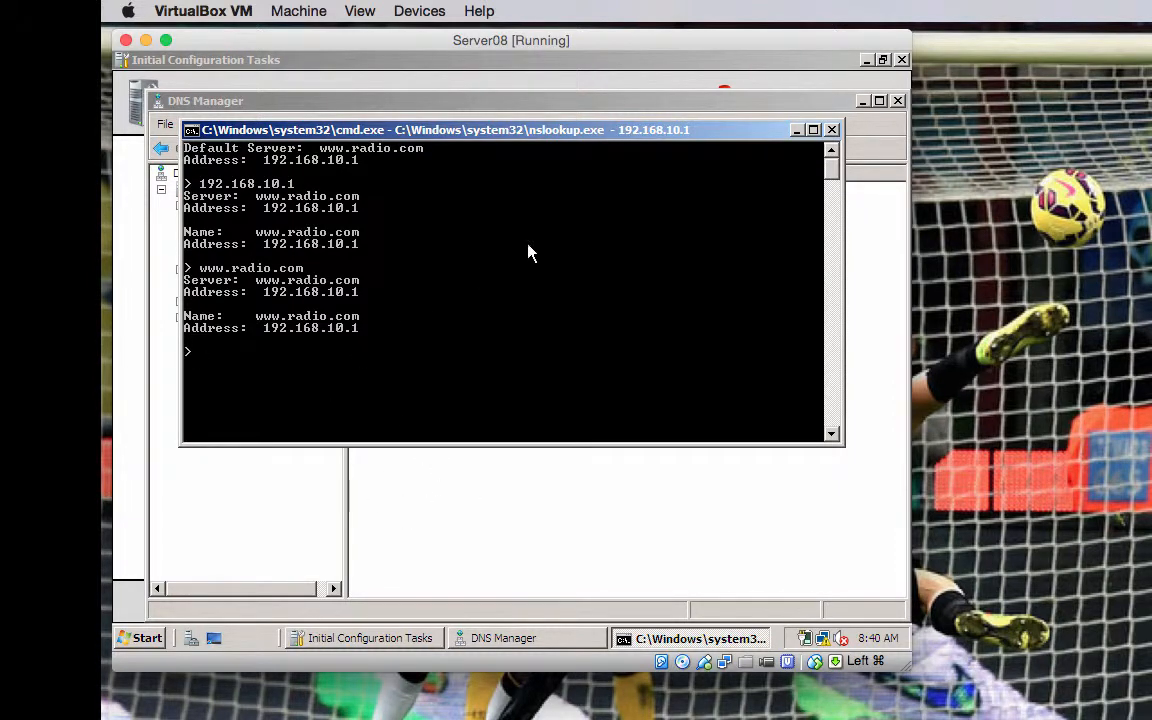
{"action": "left_click", "coordinate": [832, 131]}
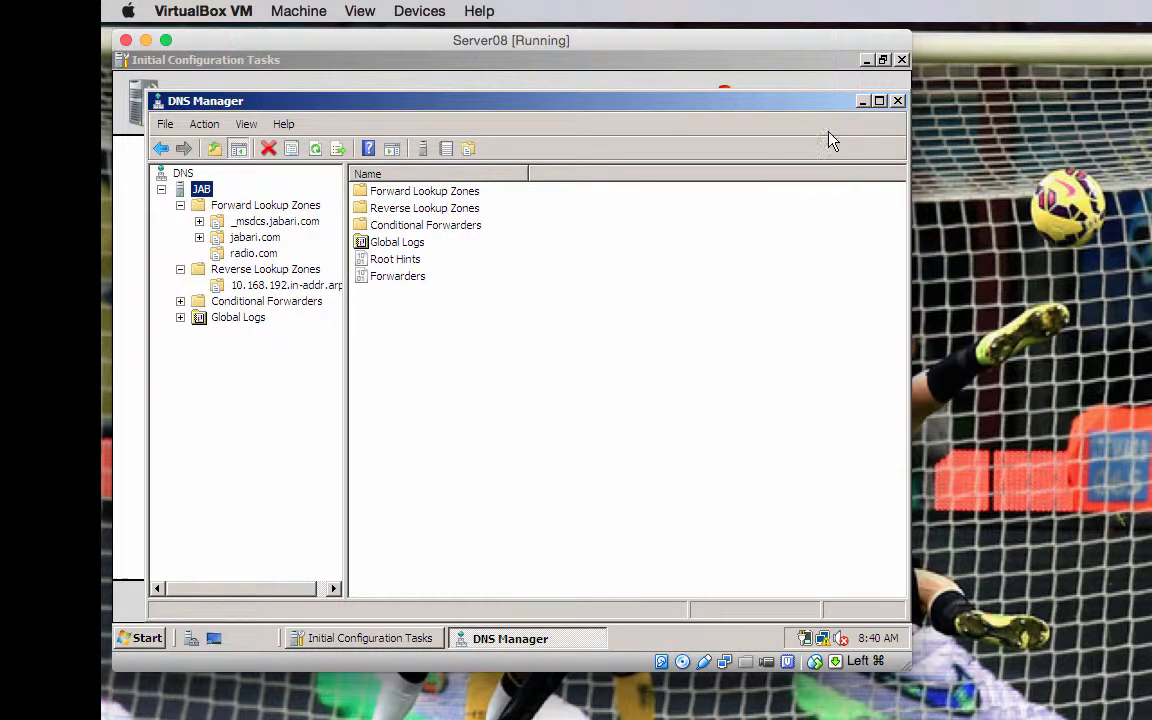
Step: Add a host record named test with IP address 192.168.10.15 and an associated PTR record to the jabari.com forward zone
{"action": "left_click", "coordinate": [245, 238]}
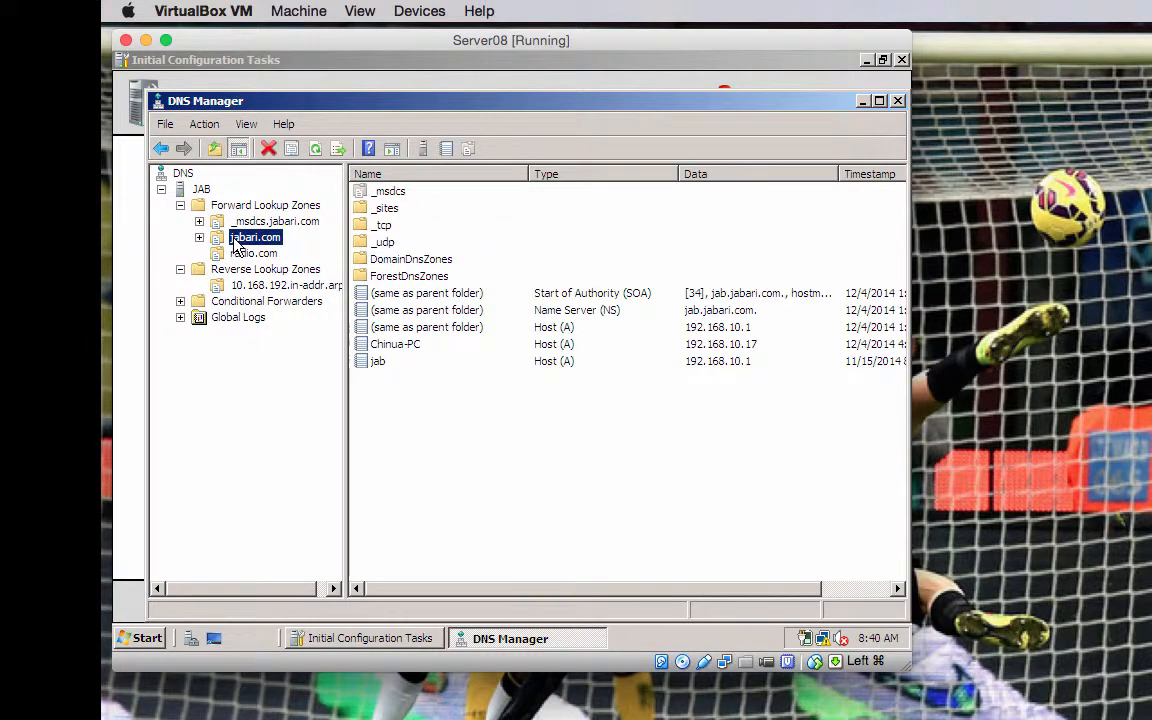
{"action": "right_click", "coordinate": [513, 449]}
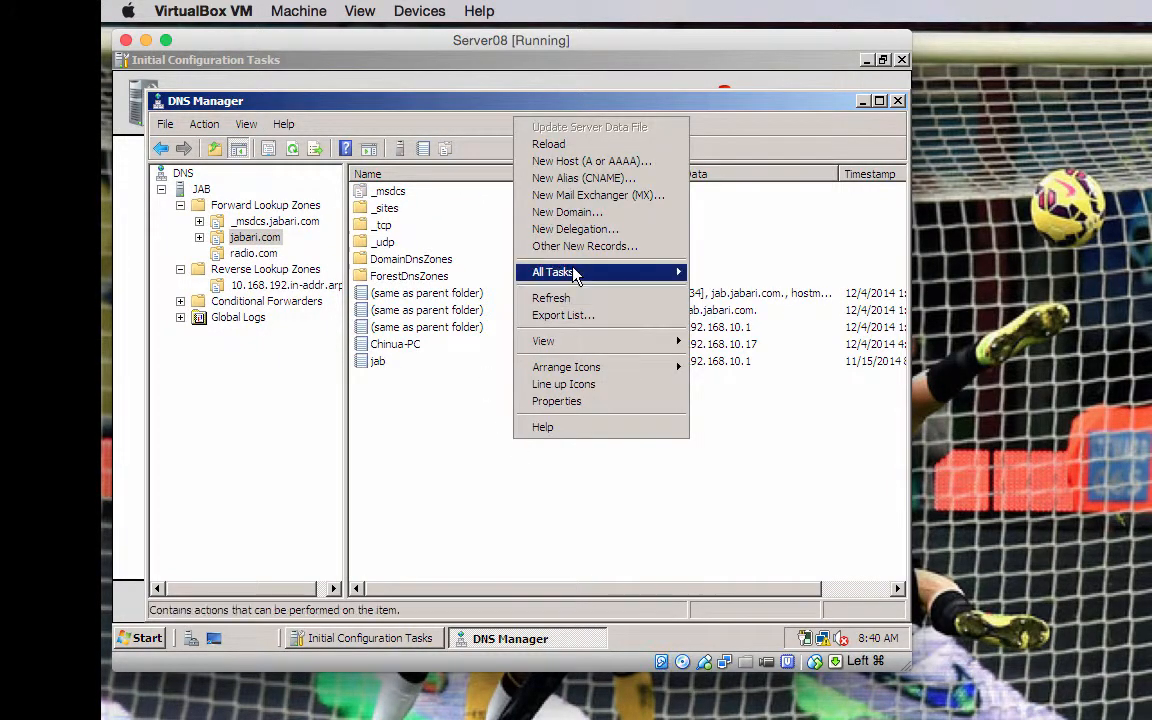
{"action": "left_click", "coordinate": [573, 163]}
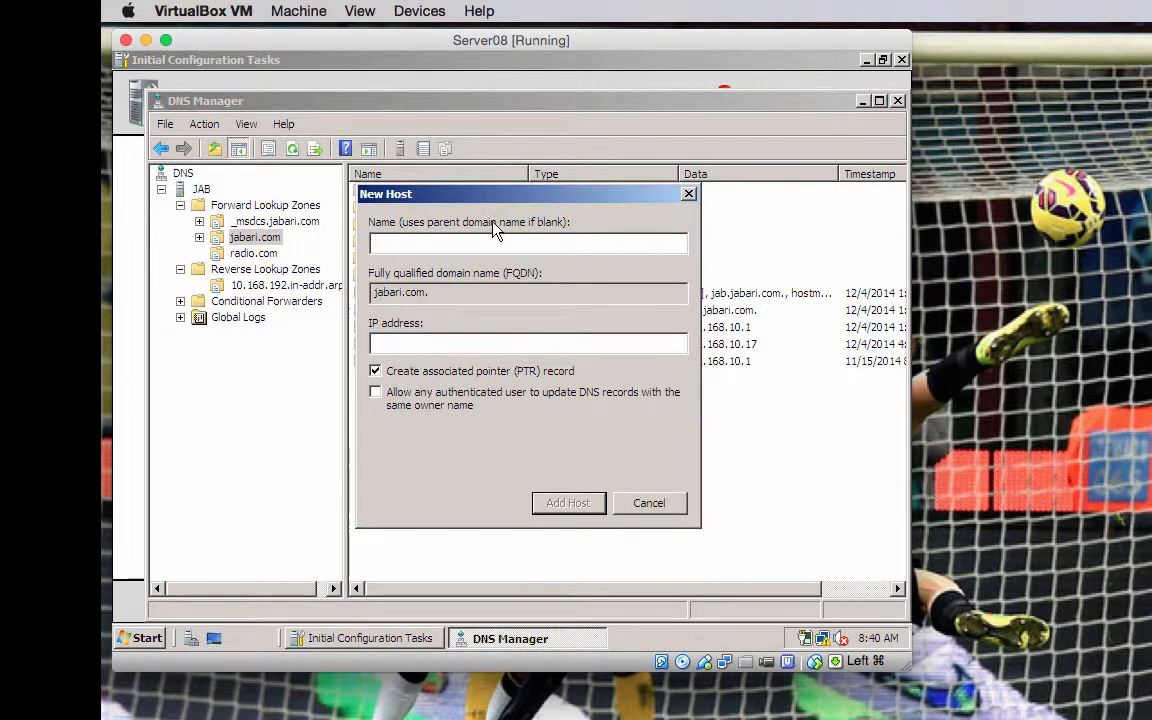
{"action": "type", "text": "test"}
{"action": "left_click", "coordinate": [430, 341]}
{"action": "type", "text": "192."}
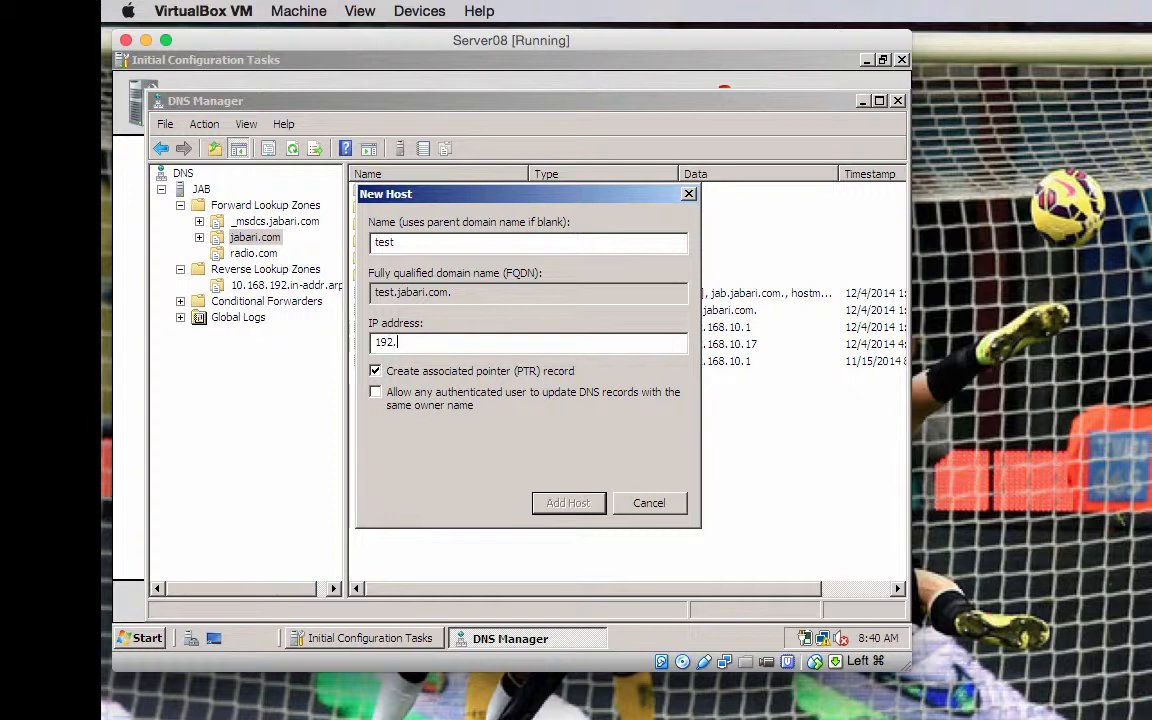
{"action": "type", "text": "168.10. 15"}
{"action": "key", "text": "BackSpace"}
{"action": "key", "text": "BackSpace"}
{"action": "key", "text": "BackSpace"}
{"action": "type", "text": "15"}
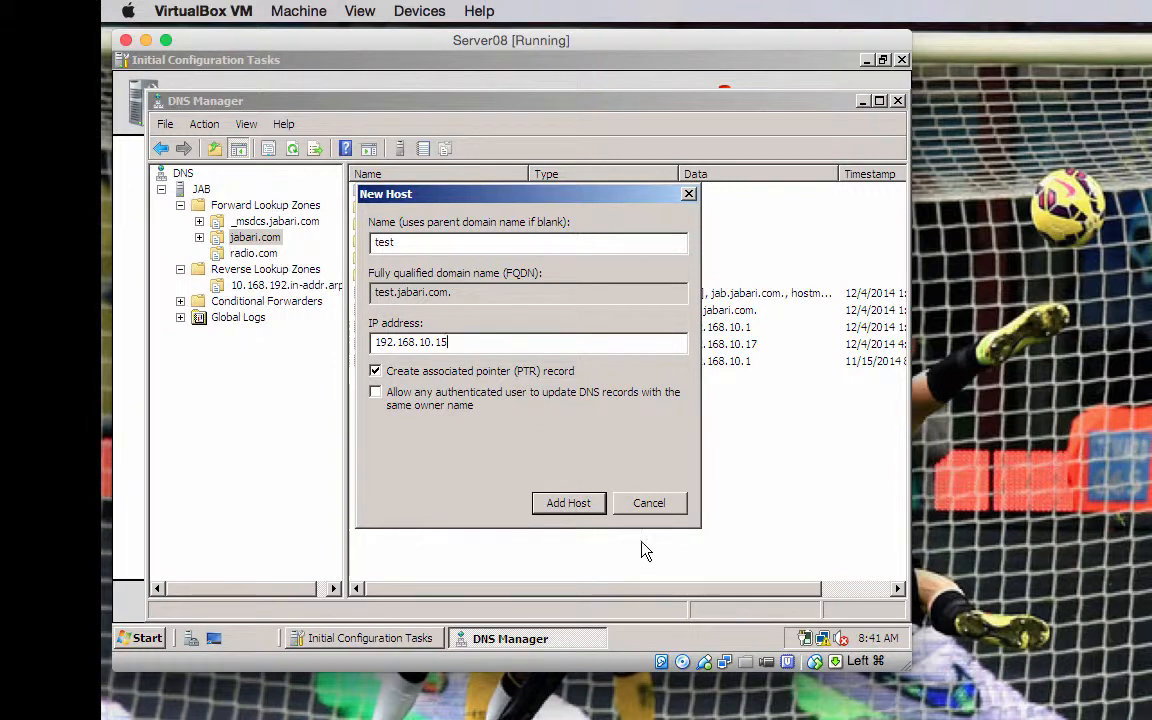
{"action": "left_click", "coordinate": [586, 504]}
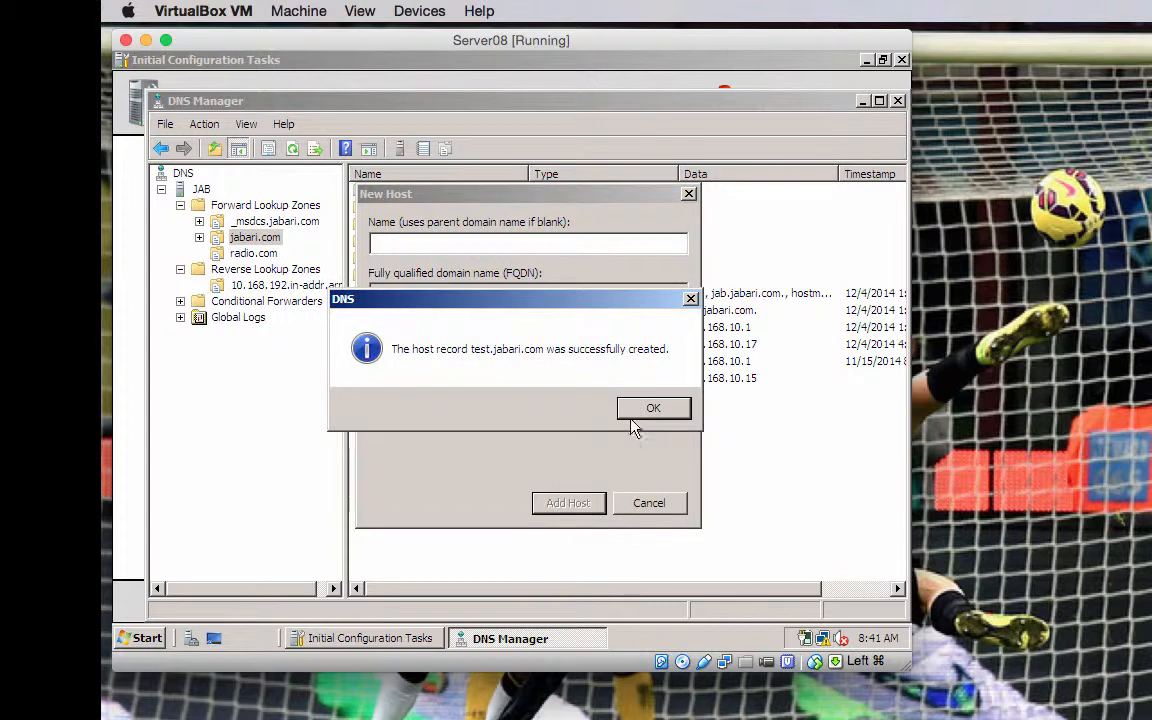
{"action": "left_click", "coordinate": [673, 400]}
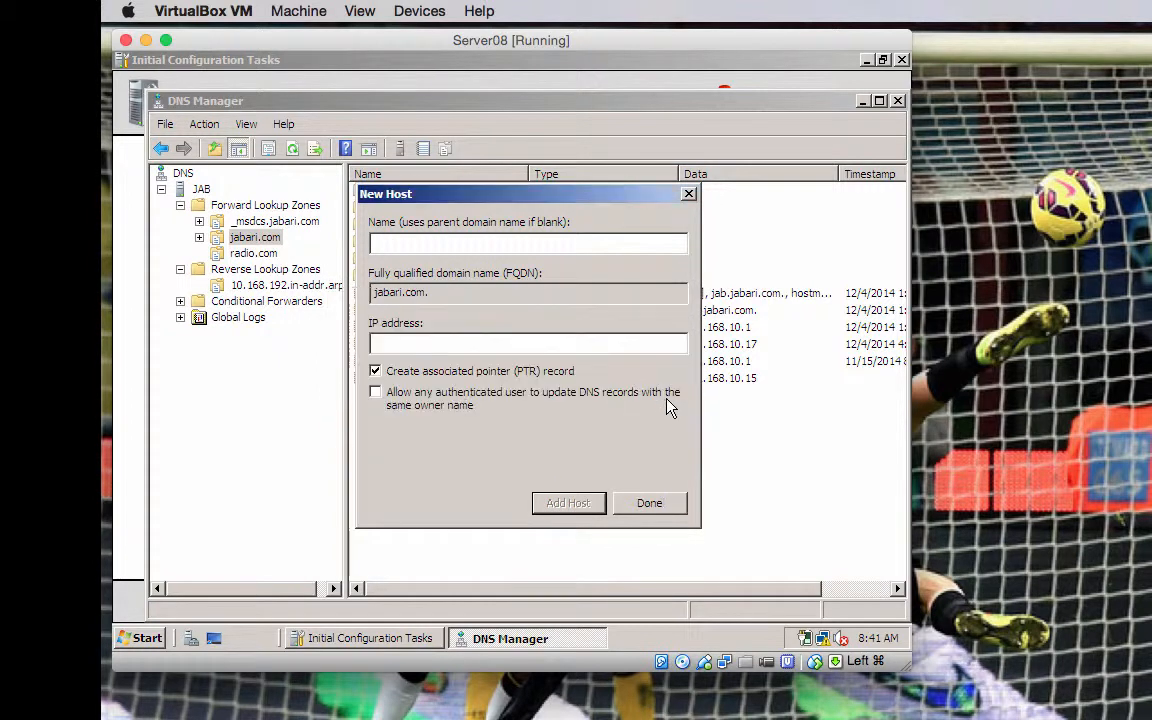
{"action": "left_click", "coordinate": [650, 503]}
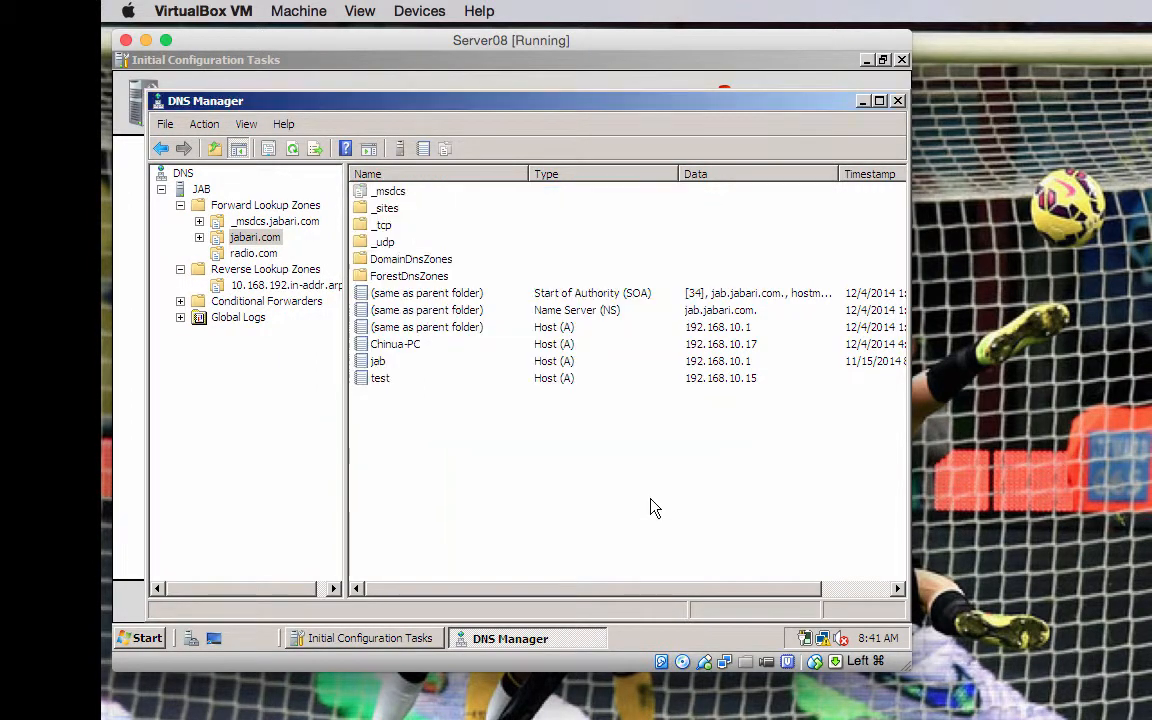
Step: Launch nslookup from the JAB server and query 192.168.10.15 and test to check the new host's reverse and forward resolution
{"action": "left_click", "coordinate": [201, 189]}
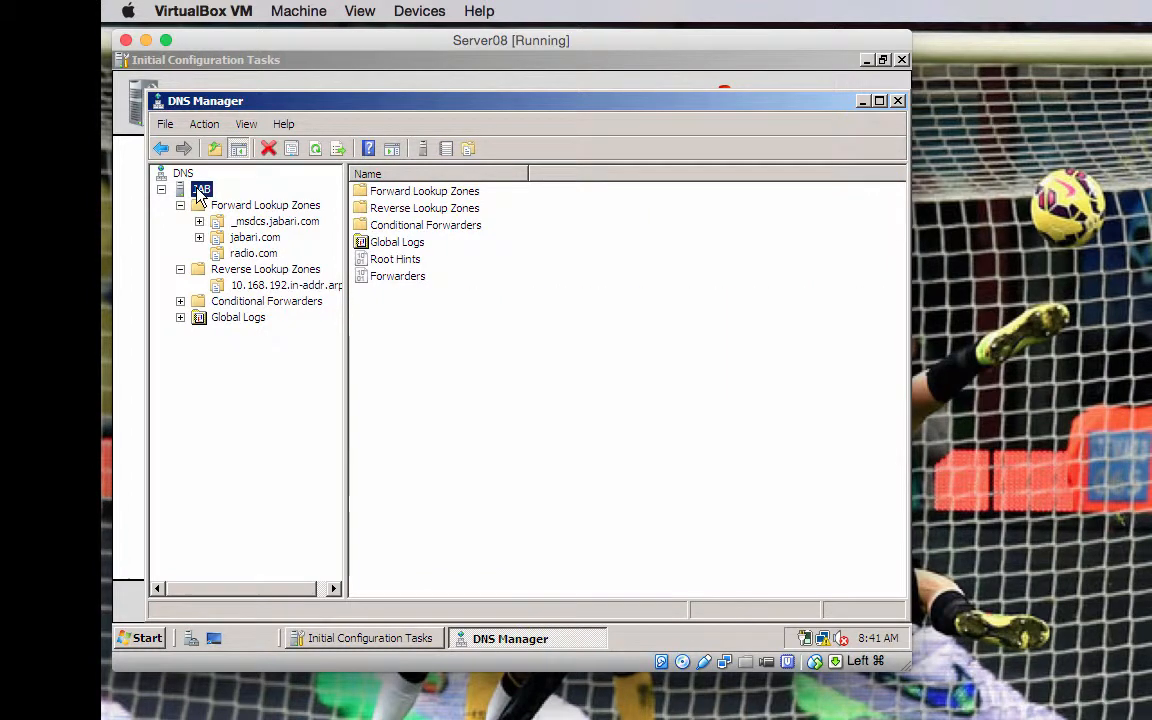
{"action": "right_click", "coordinate": [200, 191]}
{"action": "left_click", "coordinate": [255, 317]}
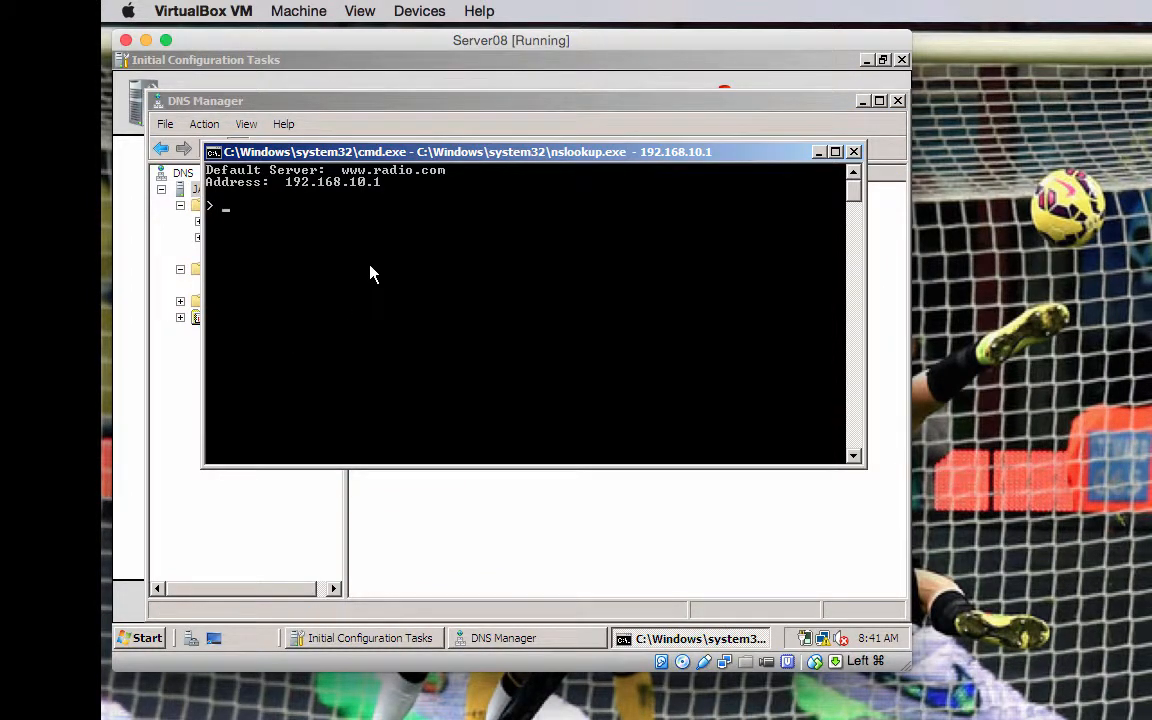
{"action": "type", "text": "192.168.10.15"}
{"action": "key", "text": "Return"}
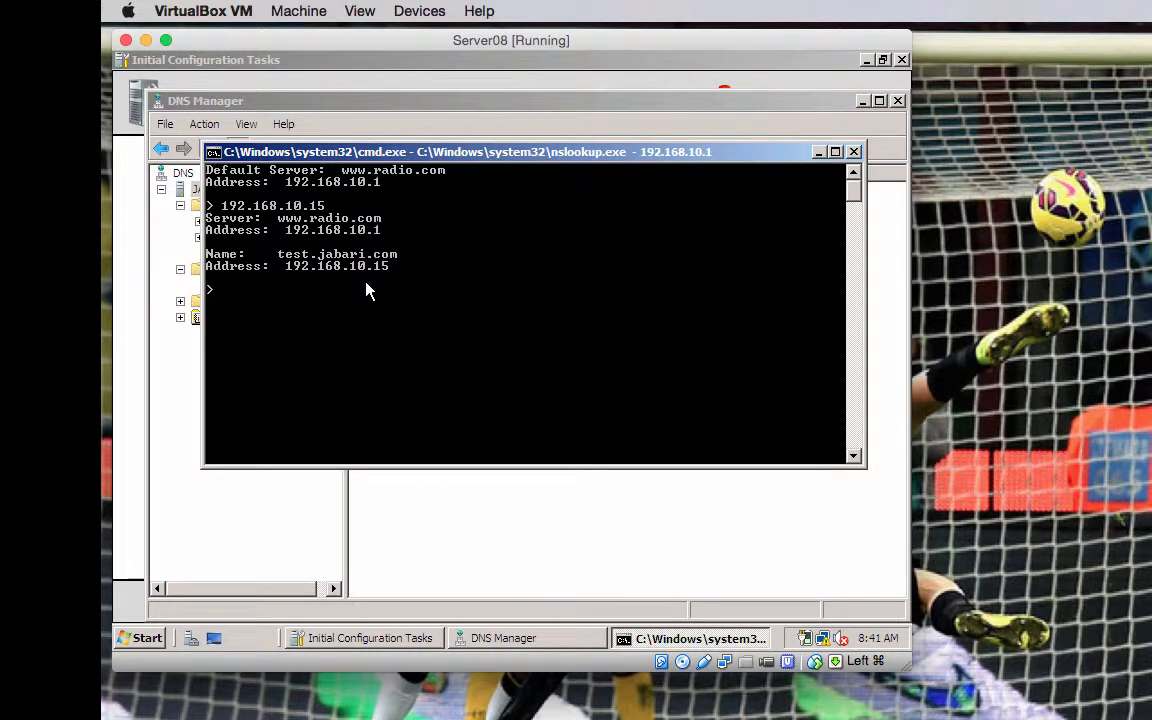
{"action": "type", "text": "test"}
{"action": "key", "text": "Return"}
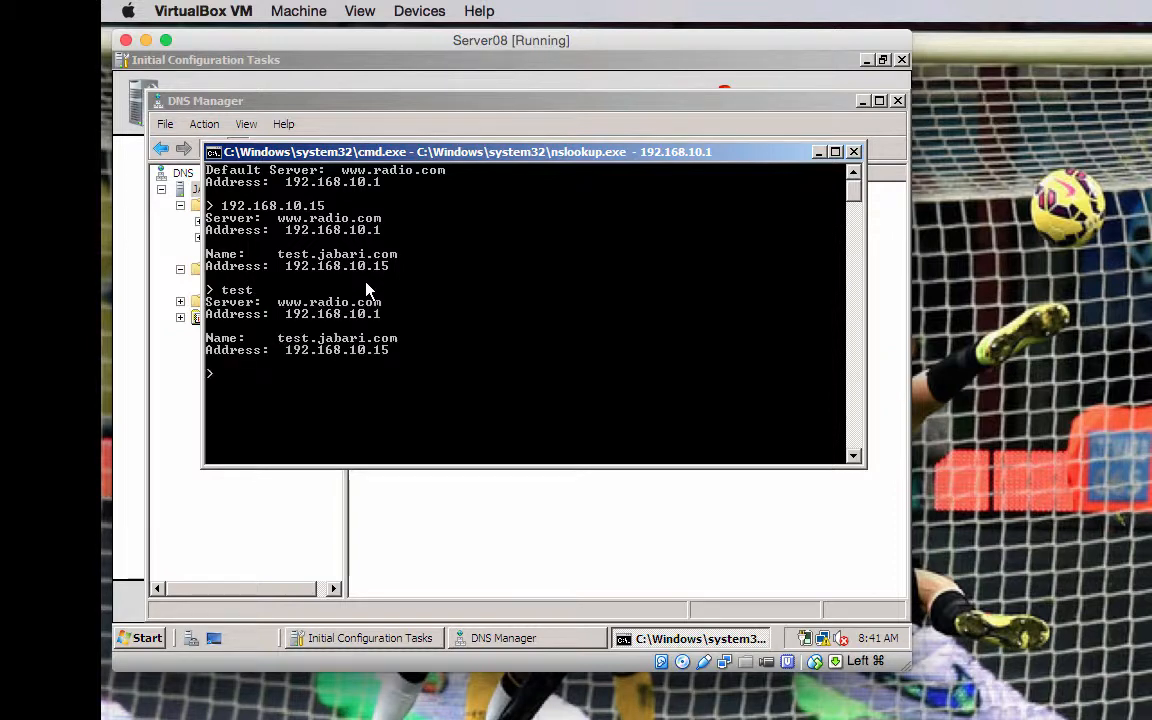